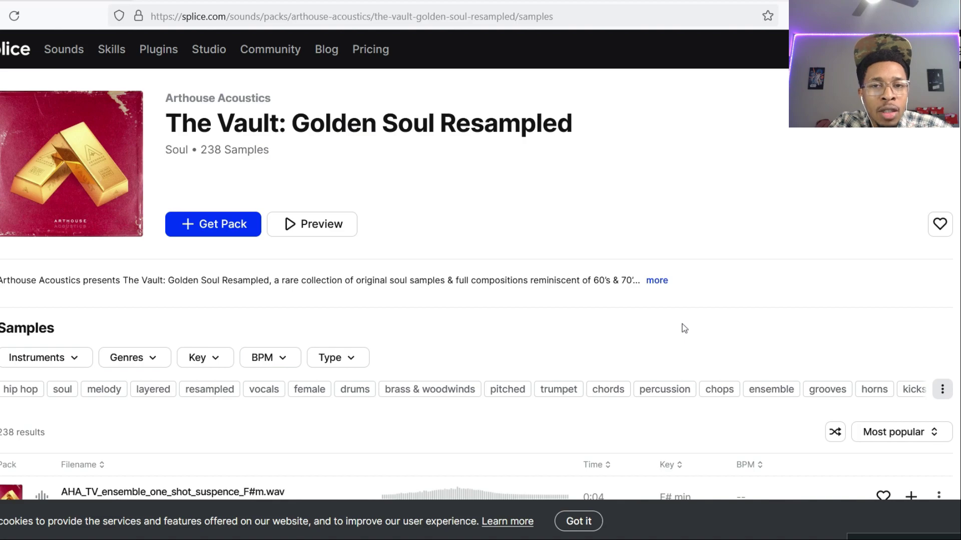
Step: Look over The Vault: Golden Soul Resampled pack page, examining its sample list and opening the full description
scroll(683, 327, down, 3)
scroll(682, 327, up, 3)
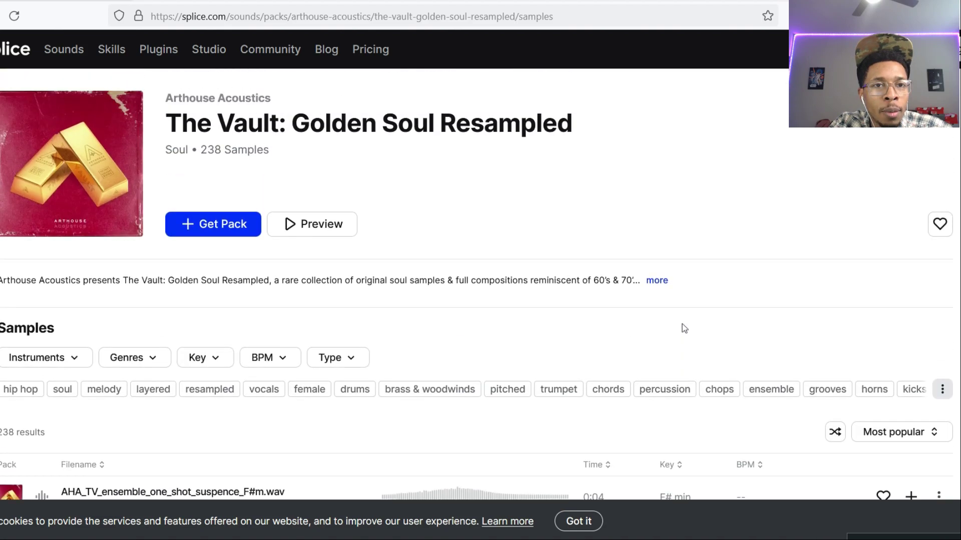
scroll(684, 328, down, 5)
scroll(684, 328, up, 5)
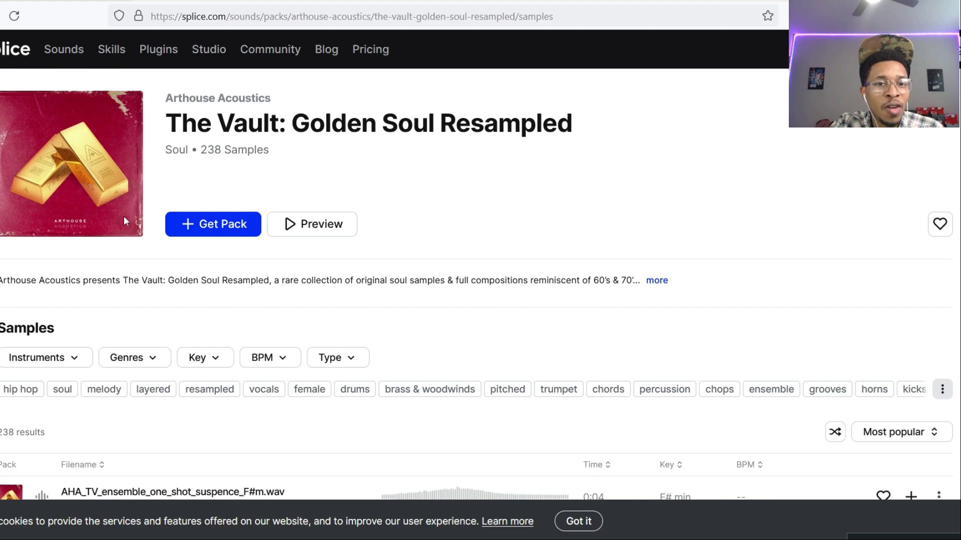
scroll(189, 229, down, 4)
scroll(189, 234, down, 5)
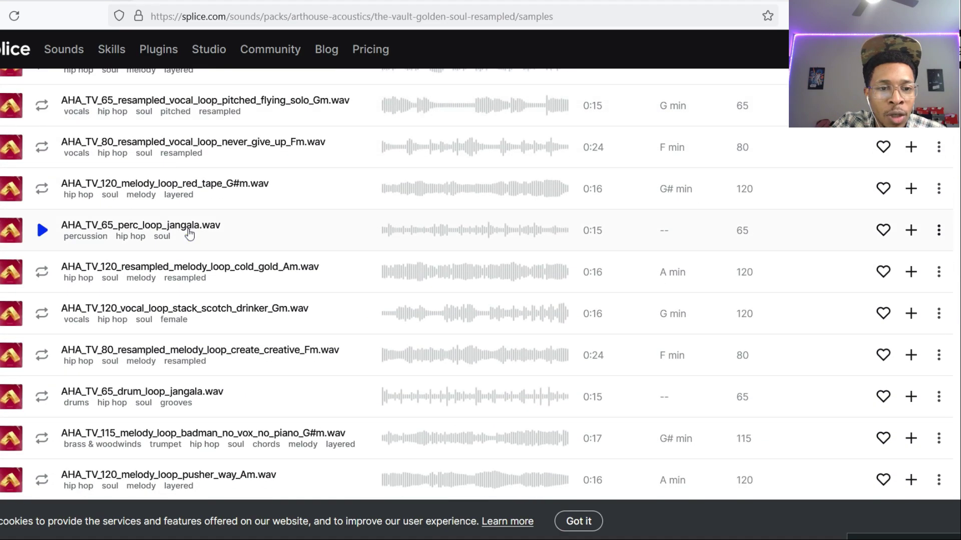
scroll(189, 233, up, 9)
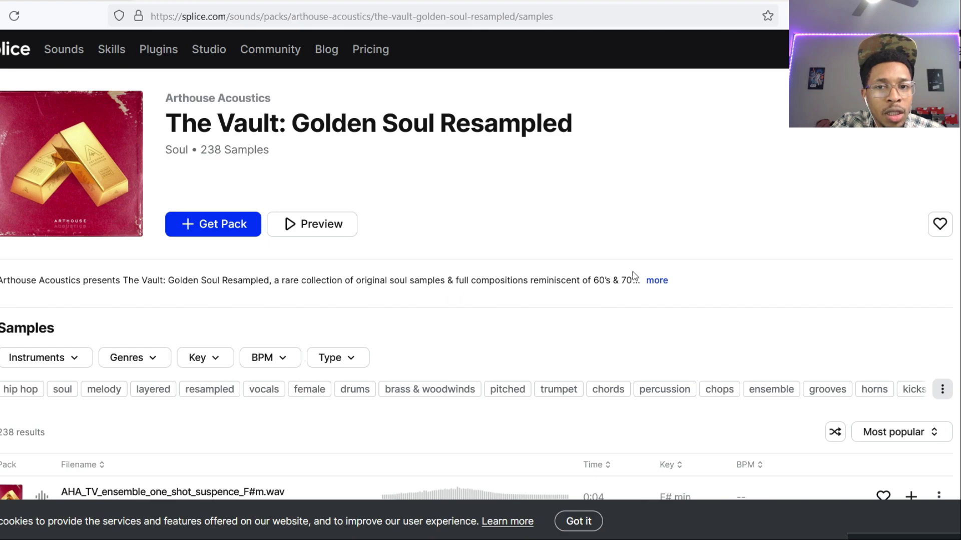
click(653, 282)
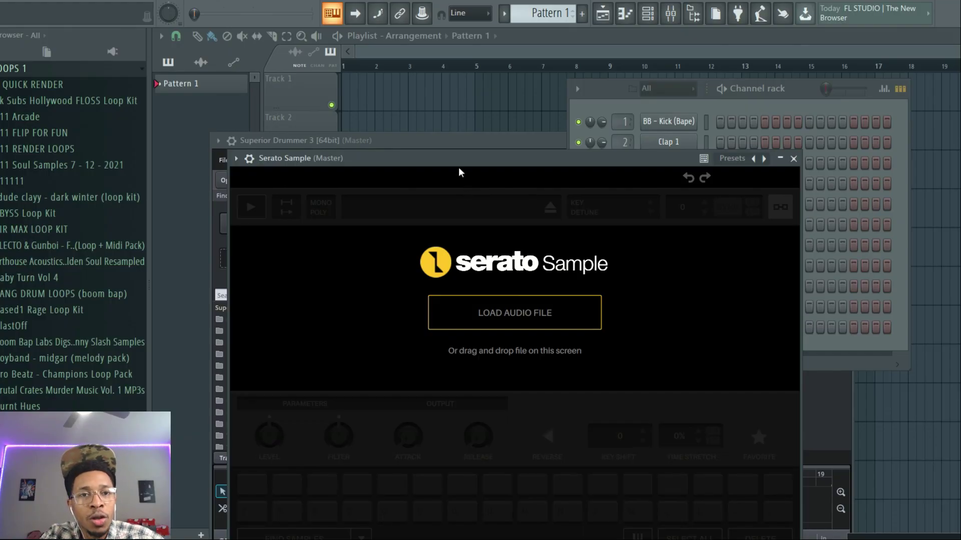
Step: In FL Studio, move Serato Sample aside and open the Melodic_Stacks folder in the Golden Soul Resampled pack's Melodic_Loops
drag(443, 154, 540, 184)
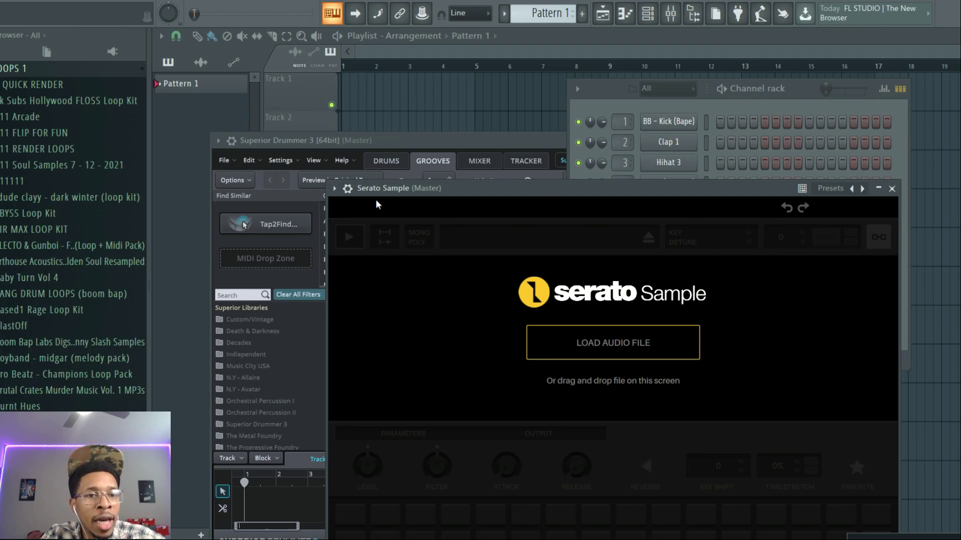
click(56, 265)
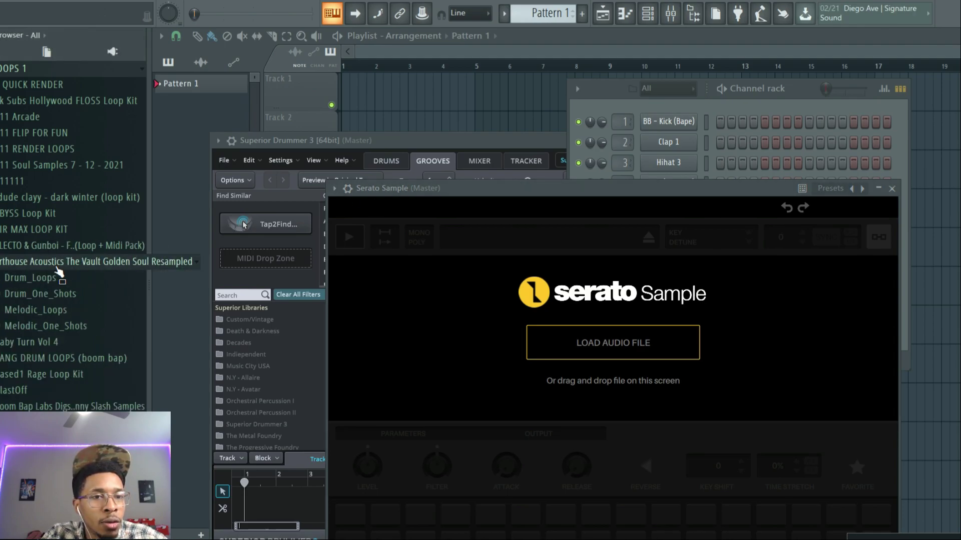
click(50, 313)
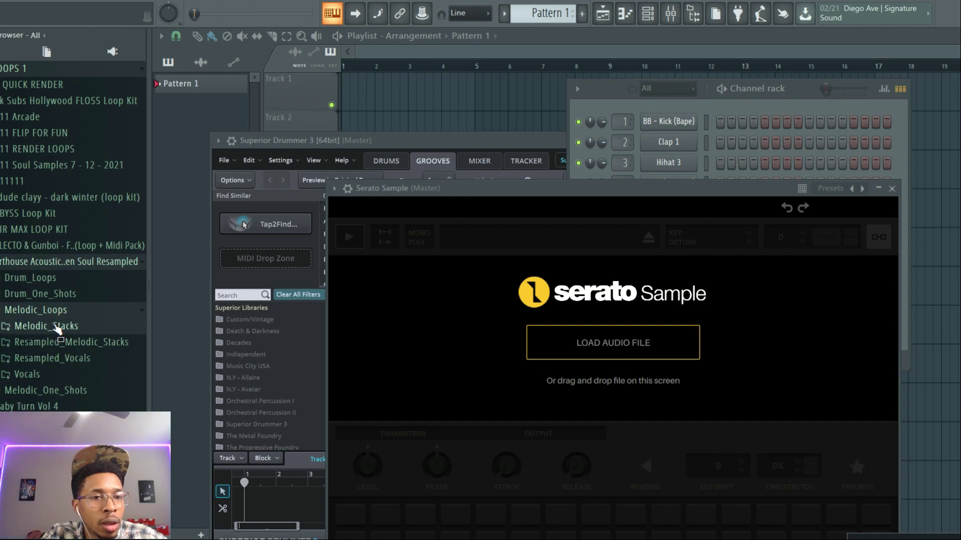
click(57, 326)
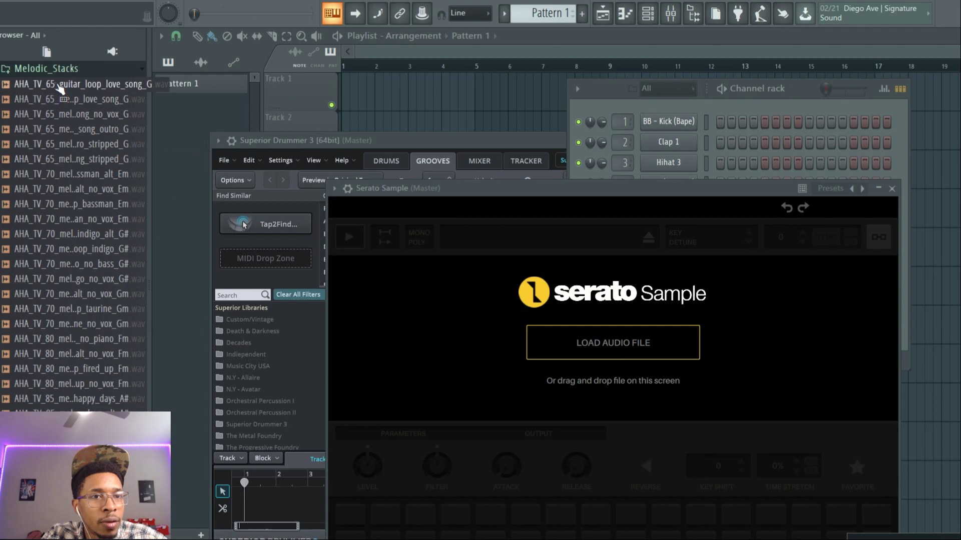
Step: Check the contents of the Resampled_Melodic_Stacks folder and return to the Melodic_Stacks loops
click(54, 72)
scroll(55, 88, up, 3)
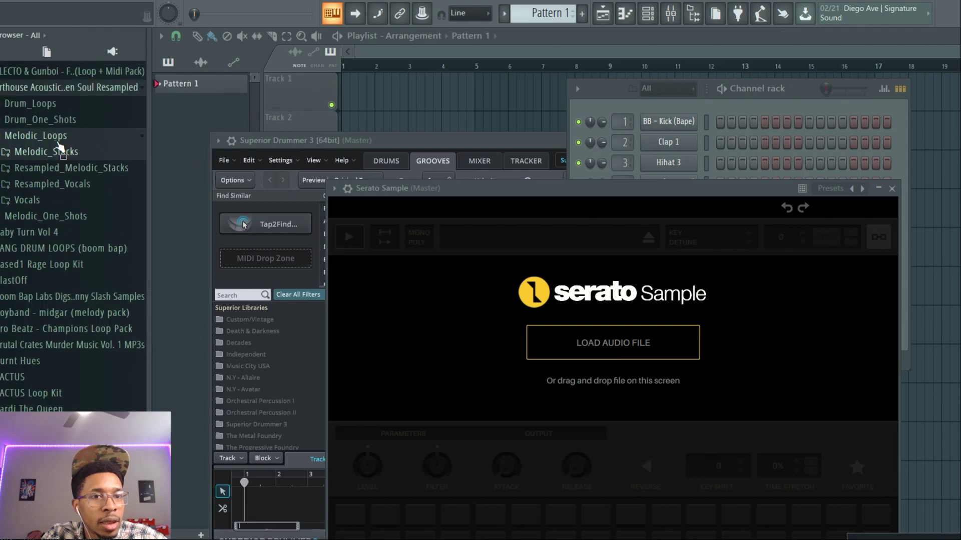
click(60, 171)
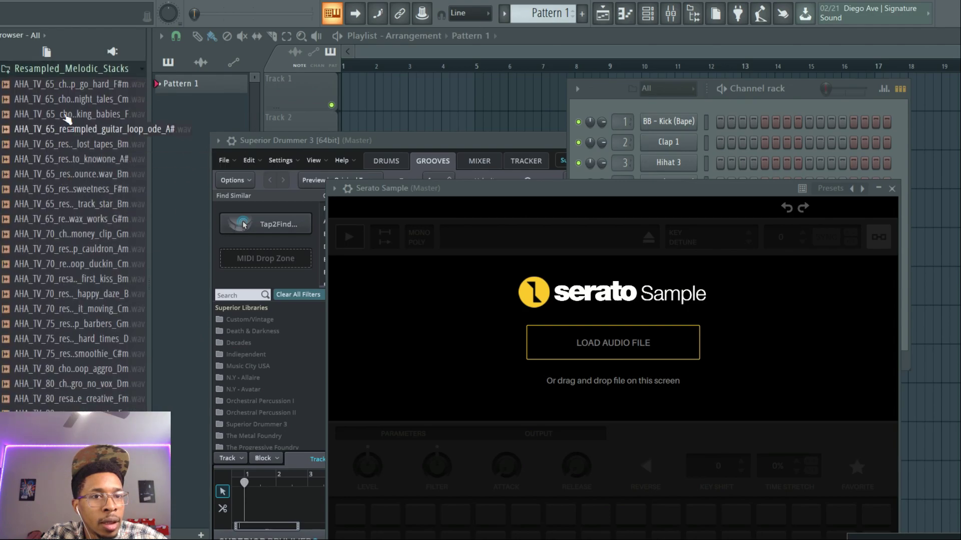
click(64, 69)
scroll(62, 120, up, 5)
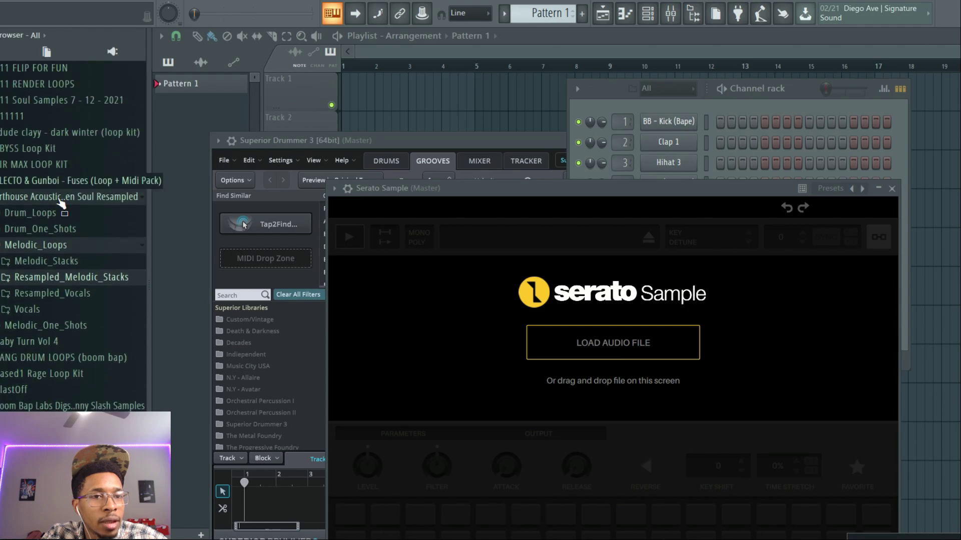
click(59, 260)
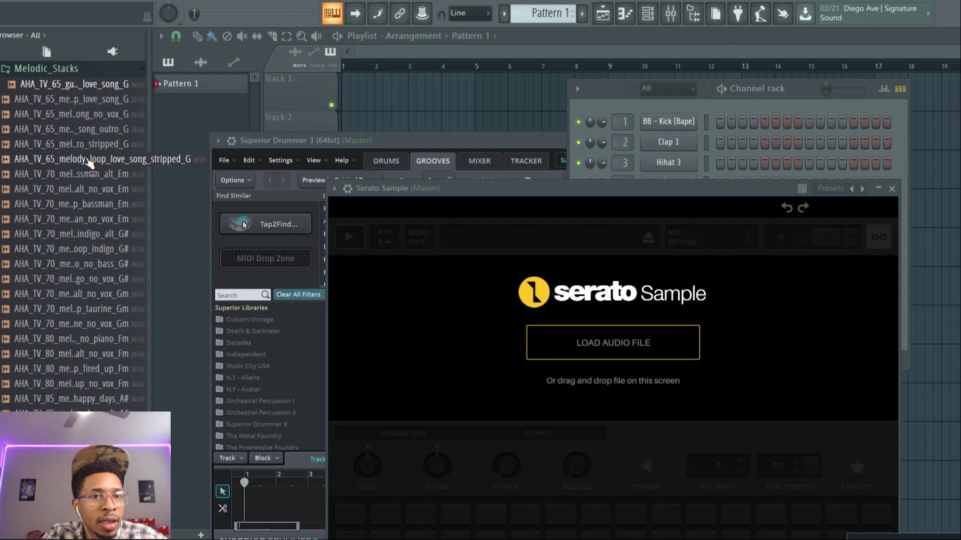
Step: Audition several of the 65 BPM love_song melody loops and the AHA_TV_70 taurine loop in Melodic_Stacks
click(90, 159)
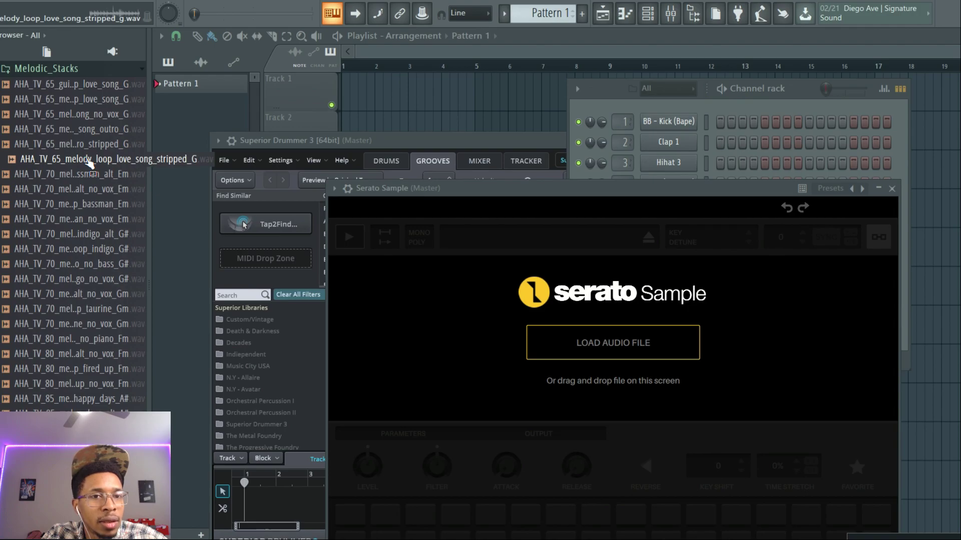
click(89, 144)
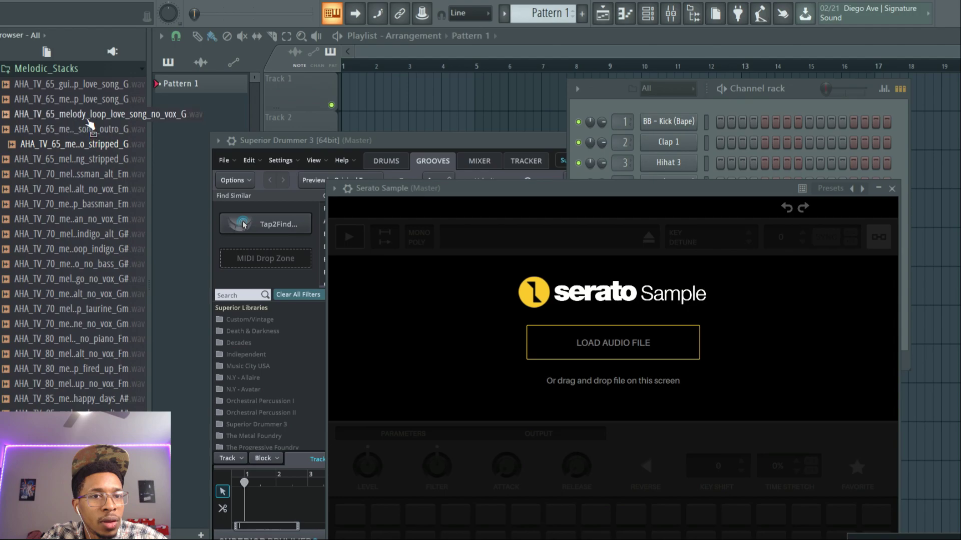
click(89, 119)
click(90, 102)
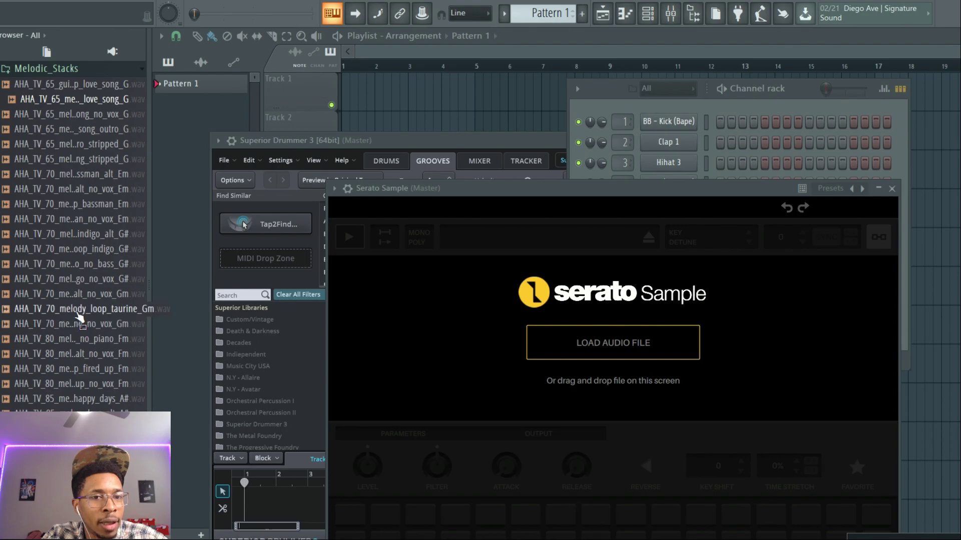
click(77, 313)
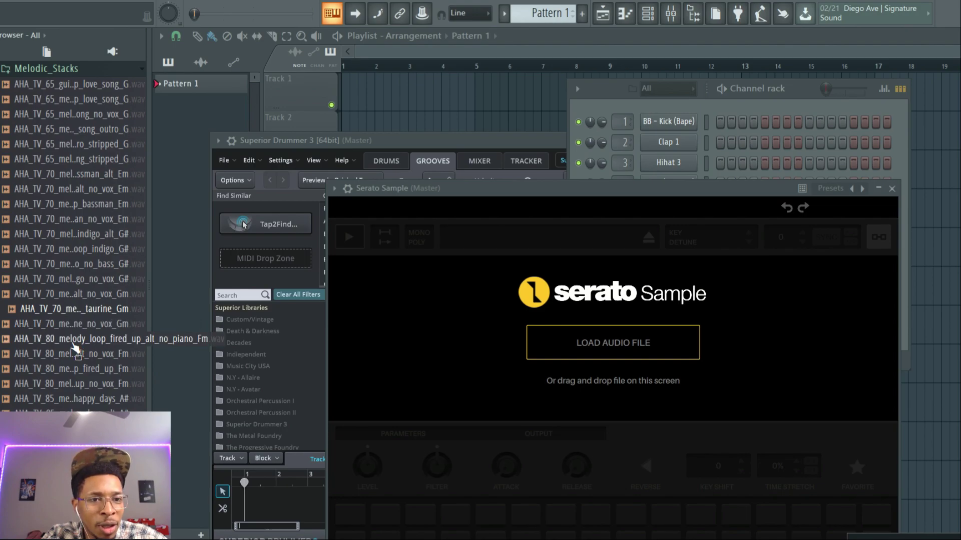
Step: Audition the 80 BPM fired_up loops and the 85 BPM happy_days loops, including the alt versions
scroll(77, 325, down, 4)
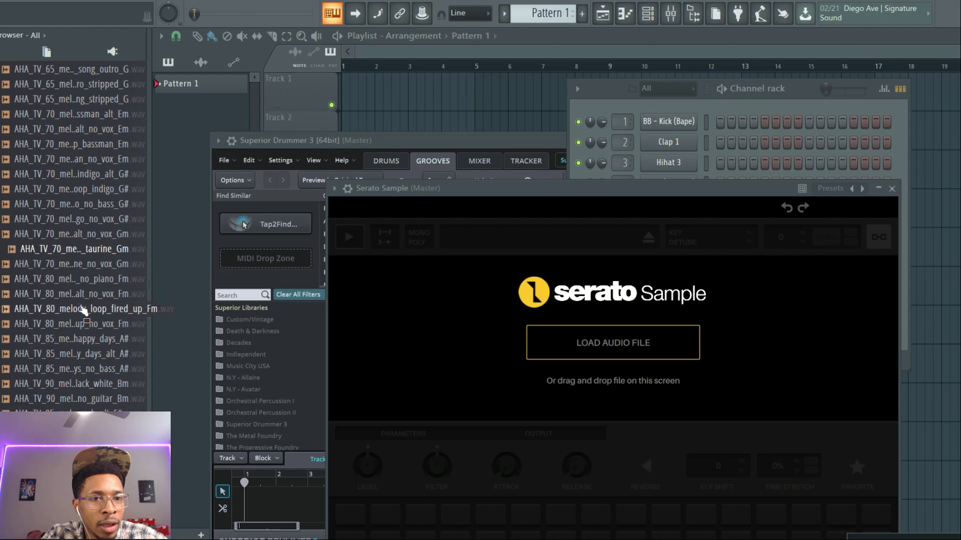
click(82, 310)
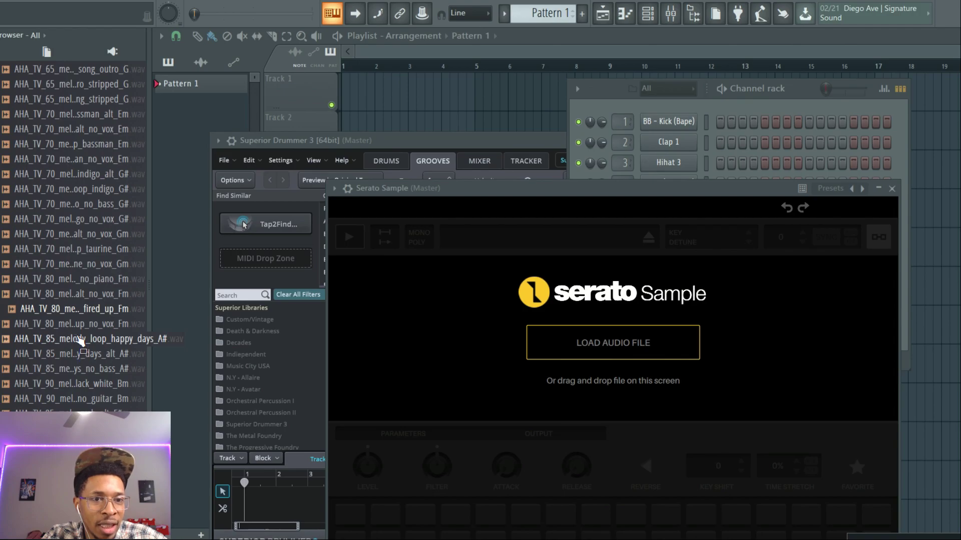
click(79, 339)
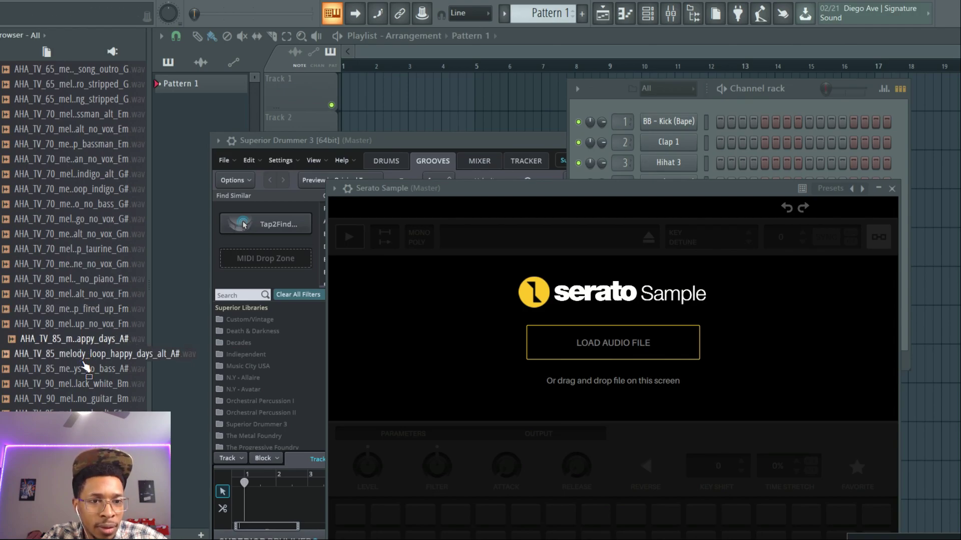
click(86, 354)
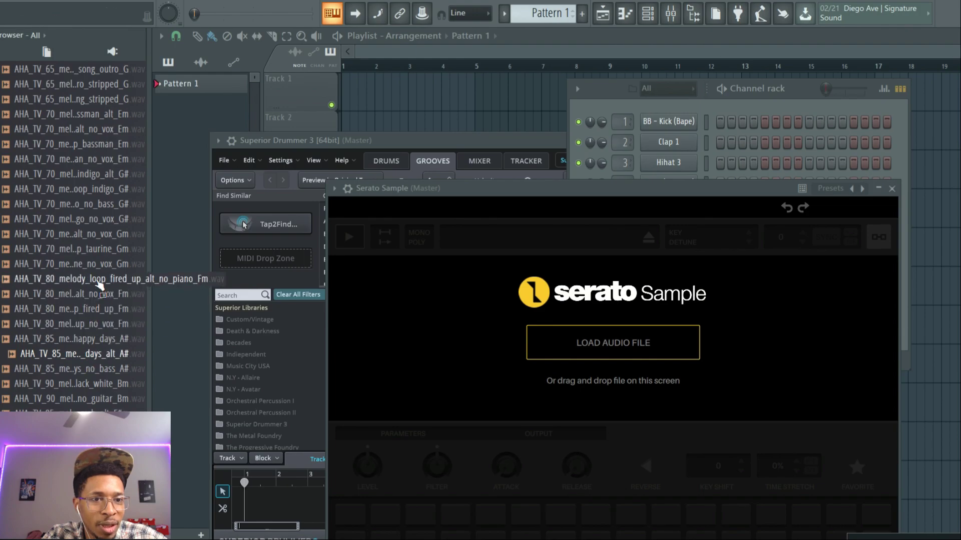
click(99, 281)
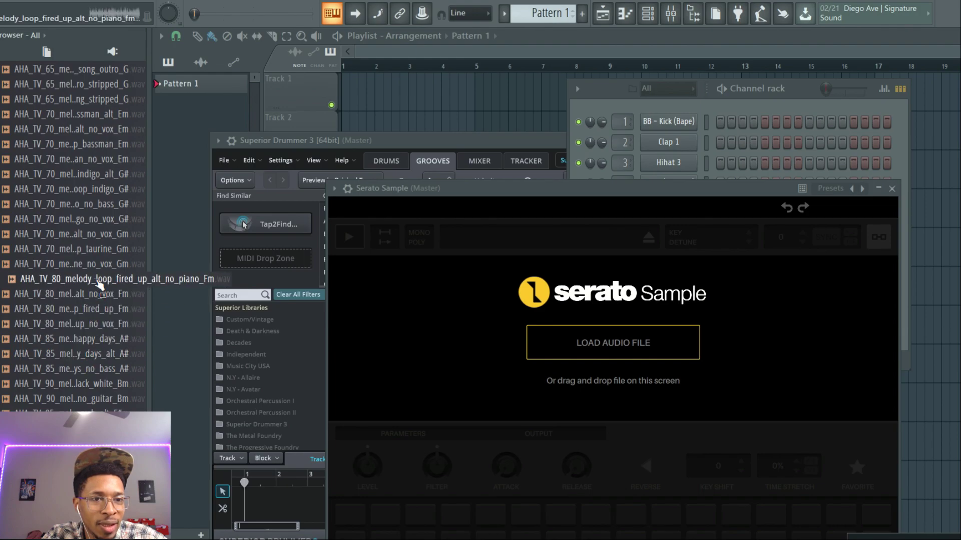
click(100, 310)
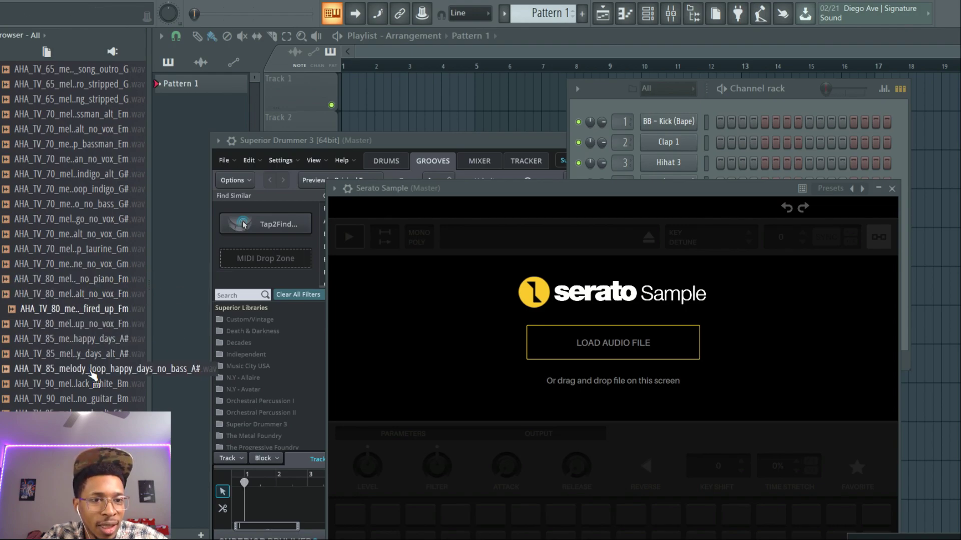
Step: Audition the 90 BPM black_white and 95 BPM money_grab loops and browse the faster loops in the folder
click(92, 383)
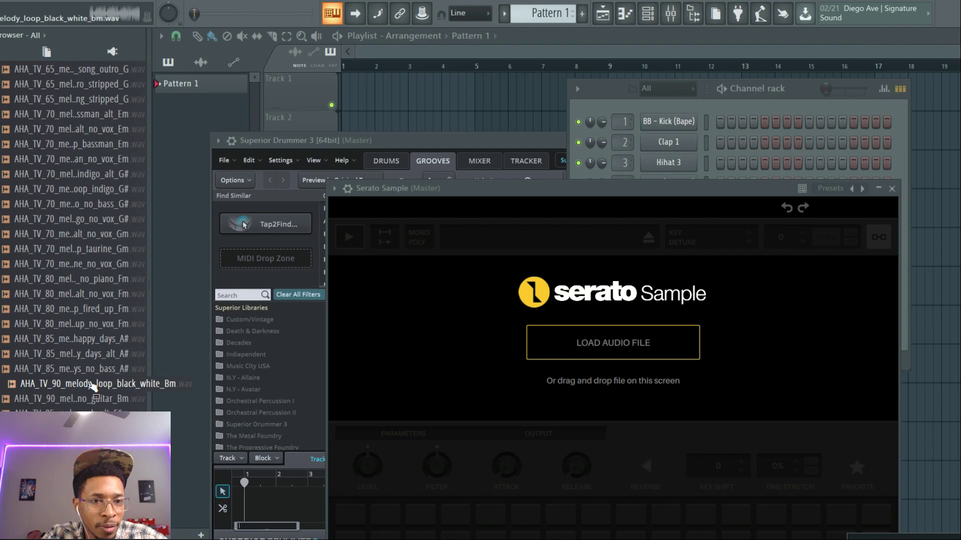
click(93, 414)
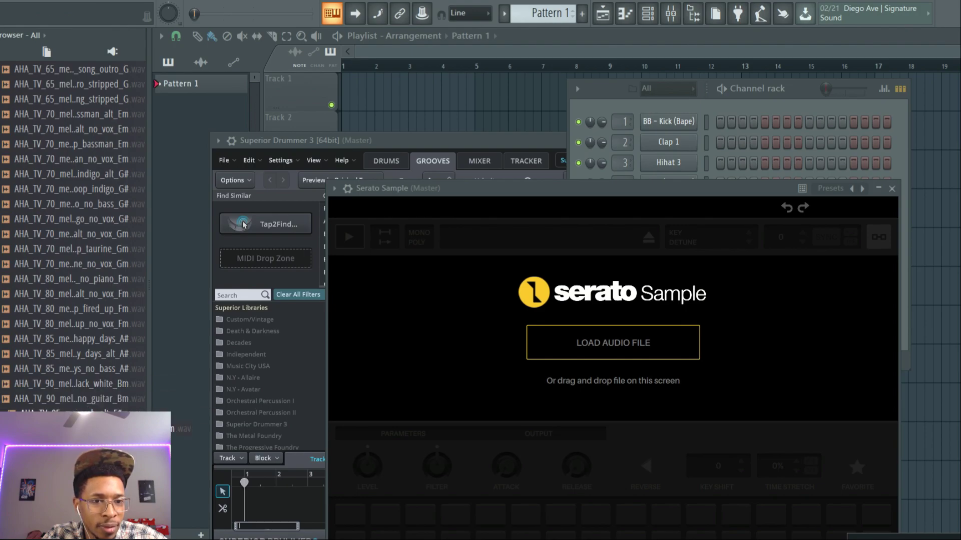
click(92, 429)
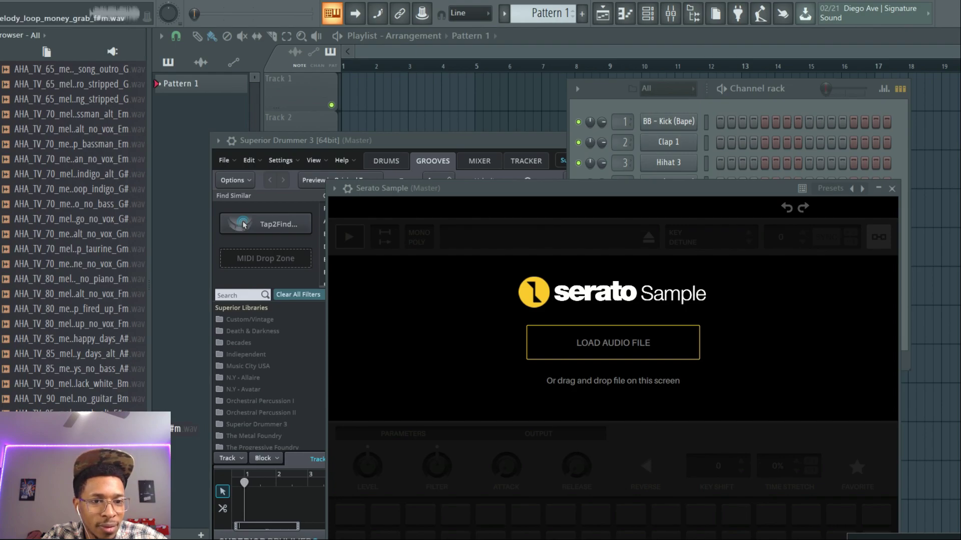
scroll(75, 301, down, 3)
scroll(75, 235, down, 2)
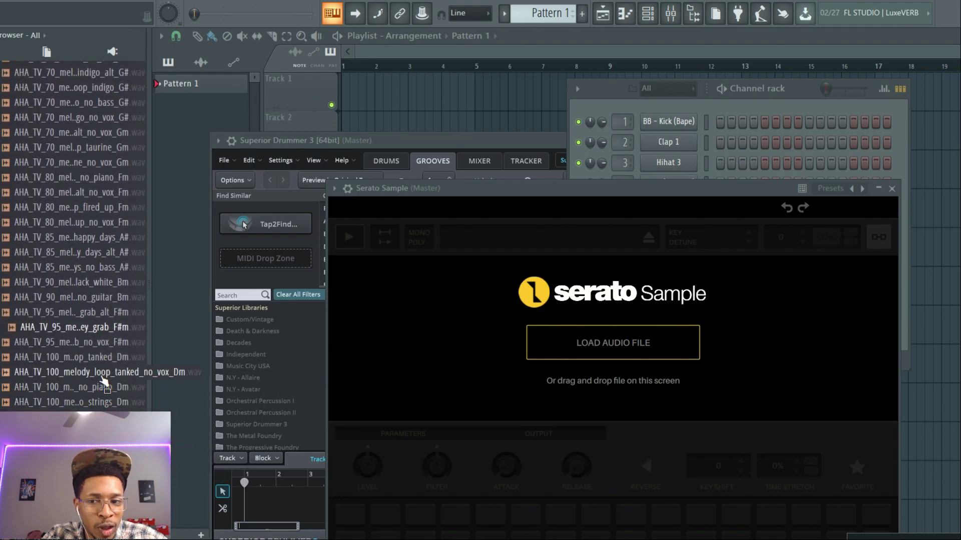
scroll(104, 406, down, 12)
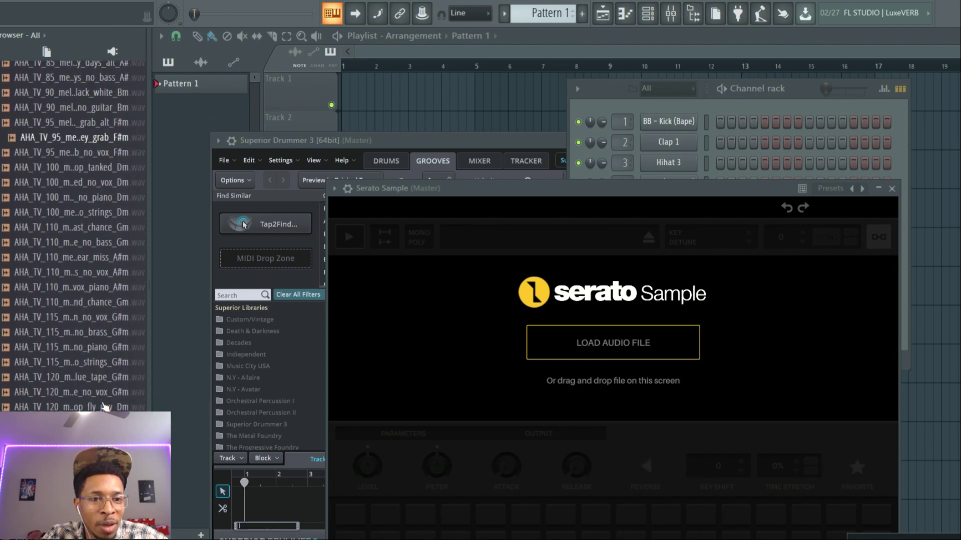
Step: Load AHA_TV_80_melody_loop_fired_up_Fm into Serato Sample and move the plugin window so all its controls are visible
drag(104, 406, 110, 348)
scroll(111, 348, up, 15)
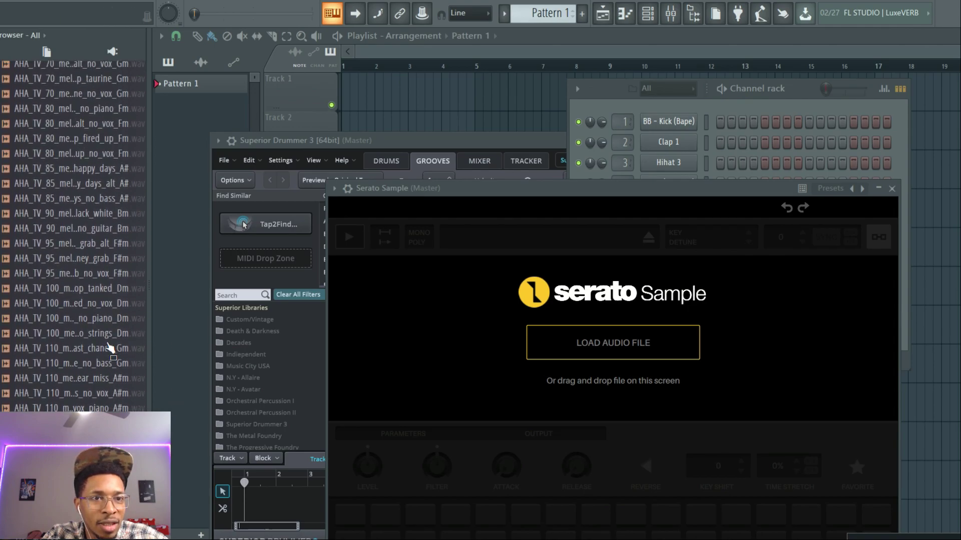
drag(109, 349, 550, 325)
scroll(72, 361, down, 3)
drag(712, 183, 610, 67)
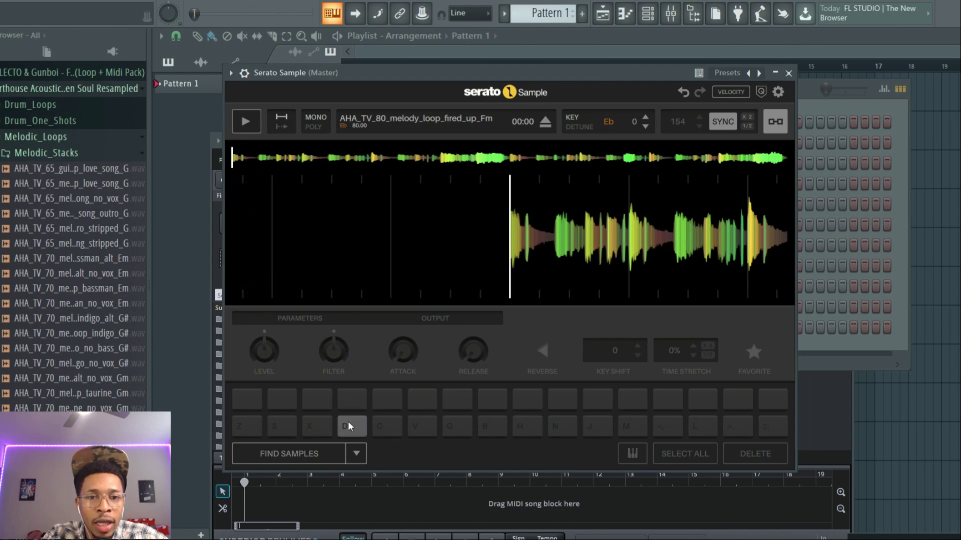
Step: Fill all of Serato Sample's pads with slices of the fired_up loop using the Set Random option
click(307, 452)
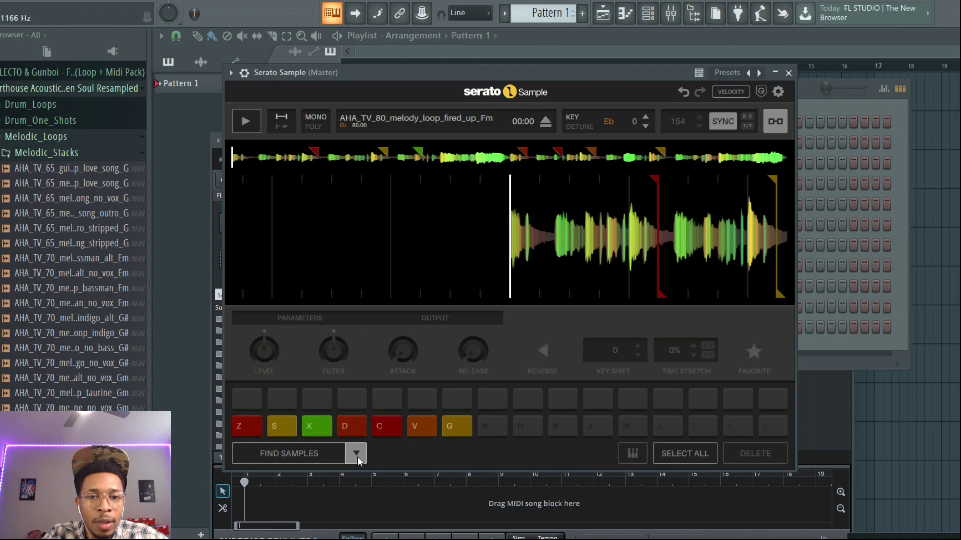
click(357, 455)
click(302, 380)
click(304, 449)
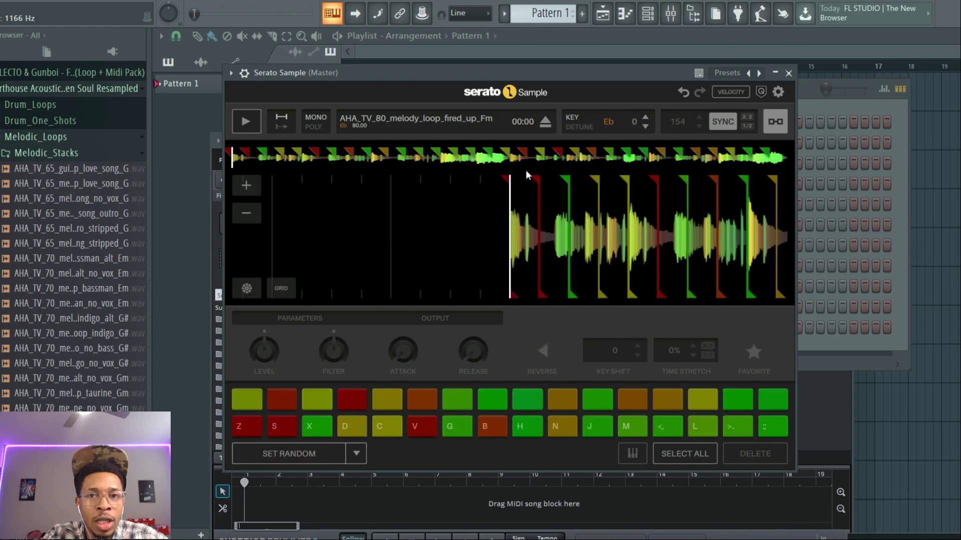
Step: Move Serato Sample out of the way, set the project tempo to 90 BPM and restretch all channels
drag(502, 74, 433, 310)
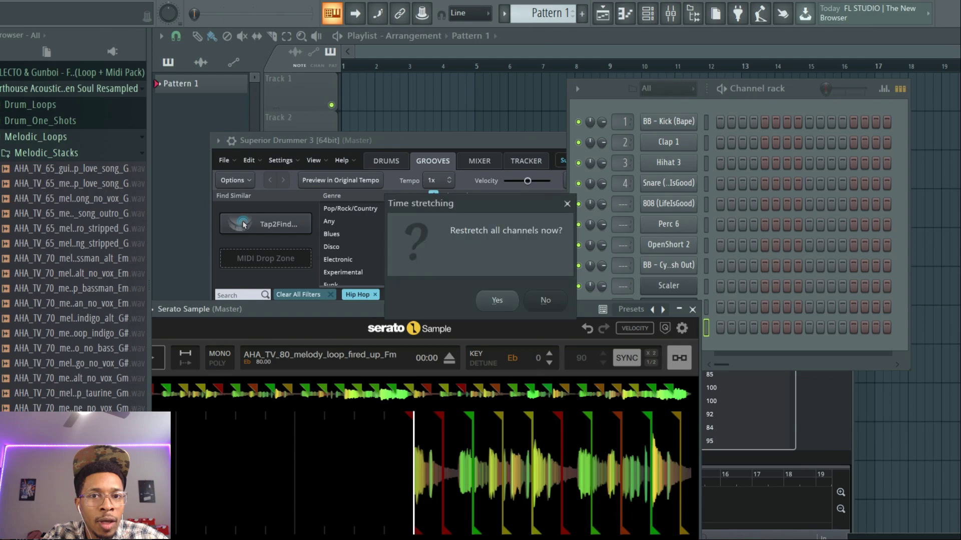
click(493, 305)
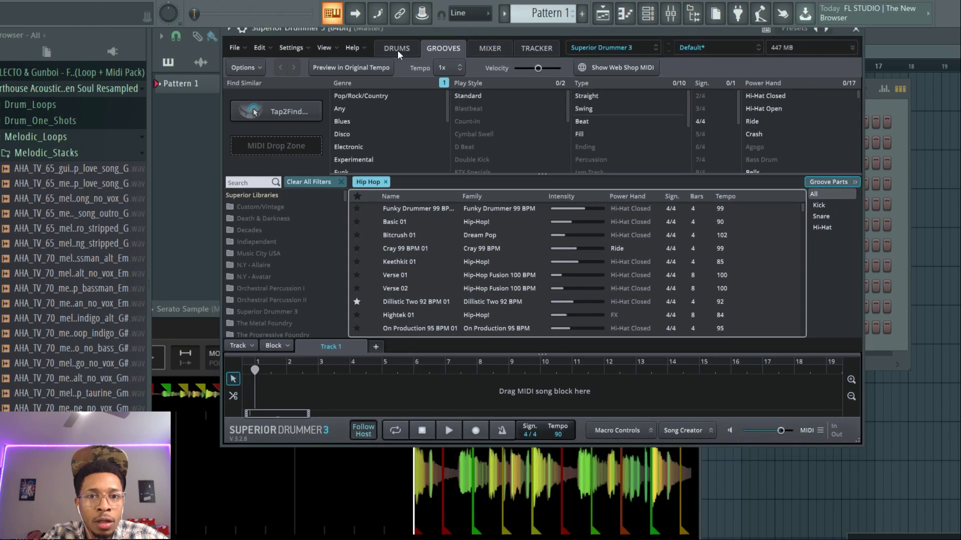
Step: Audition the Golden Soul Resampled kick one-shots and replace Superior Drummer's main kick with AHA_TV_kick_one_shot_knocker
click(397, 50)
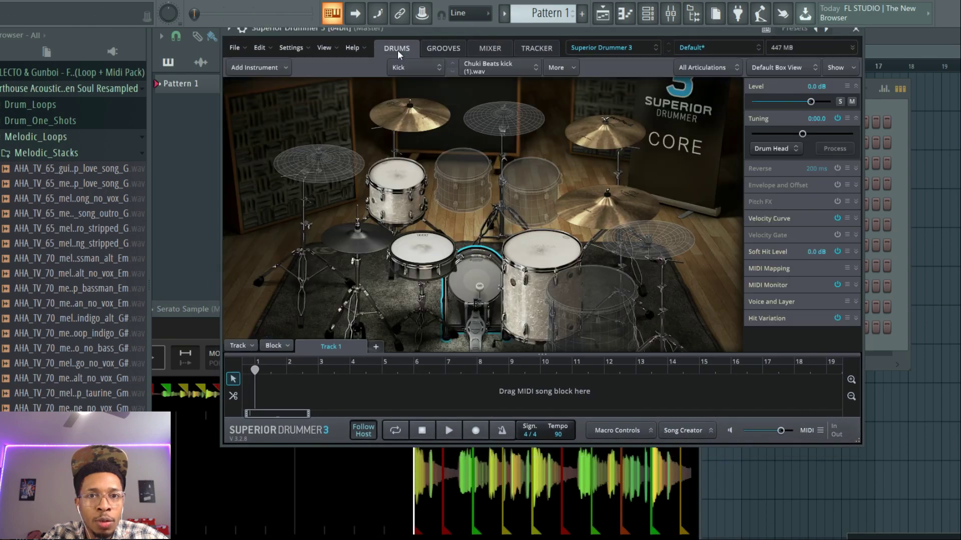
click(40, 122)
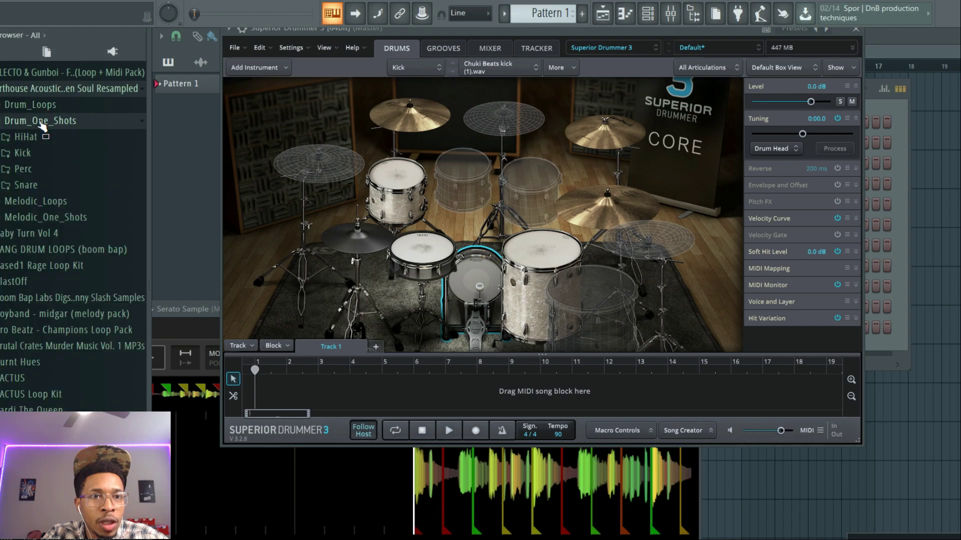
click(22, 153)
click(53, 170)
click(59, 184)
click(68, 198)
click(82, 215)
click(90, 229)
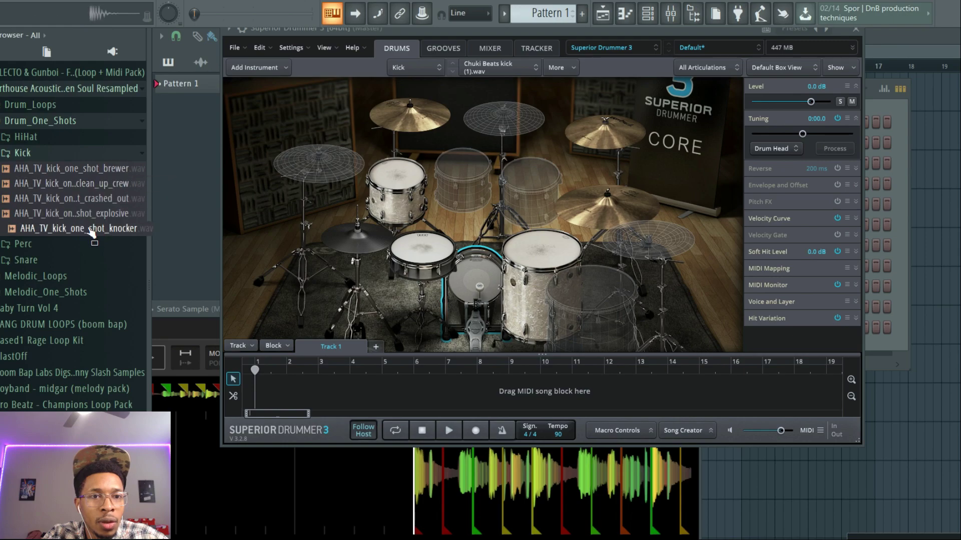
drag(89, 229, 470, 280)
click(550, 215)
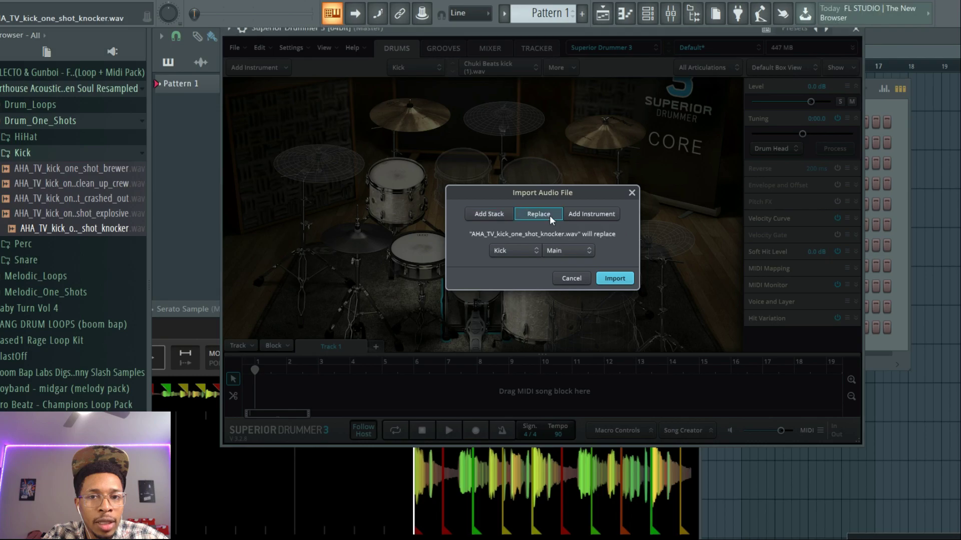
click(618, 278)
Step: Replace the main snare with AHA_TV_snare_one_shot_blue_satin and lower its level to about -7.8 dB
drag(130, 193, 405, 250)
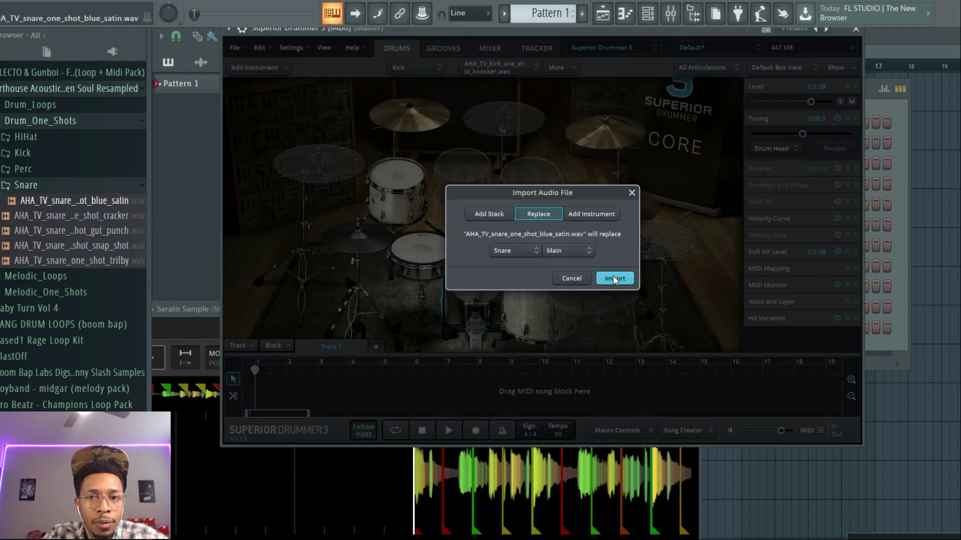
click(615, 278)
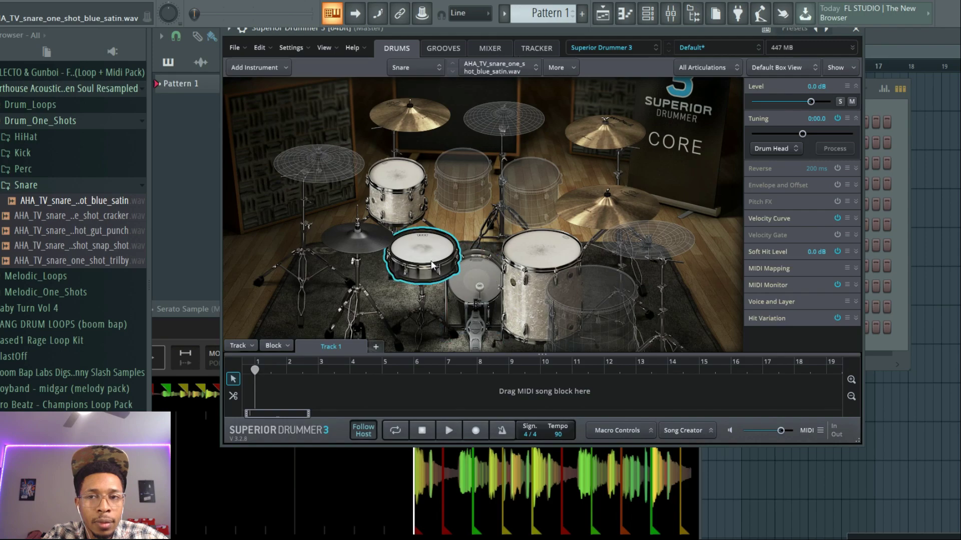
drag(811, 102, 805, 103)
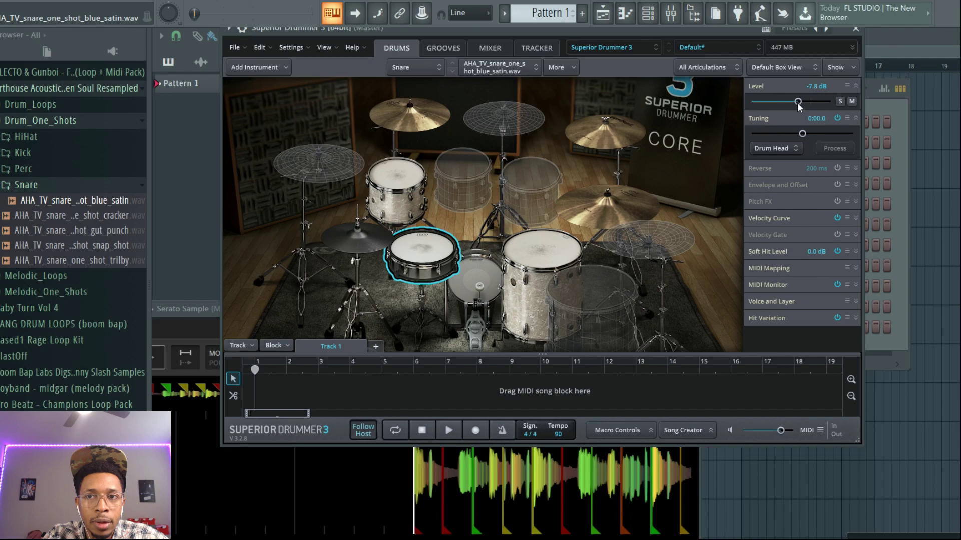
Step: Audition the hi-hat one-shots, replace the kit's hi-hat with AHA_TV_hihat_one_shot_tick_tack and lower its level to about -16.7 dB
click(26, 137)
click(42, 152)
click(70, 168)
click(80, 182)
click(95, 198)
drag(80, 183, 371, 240)
click(530, 215)
click(609, 278)
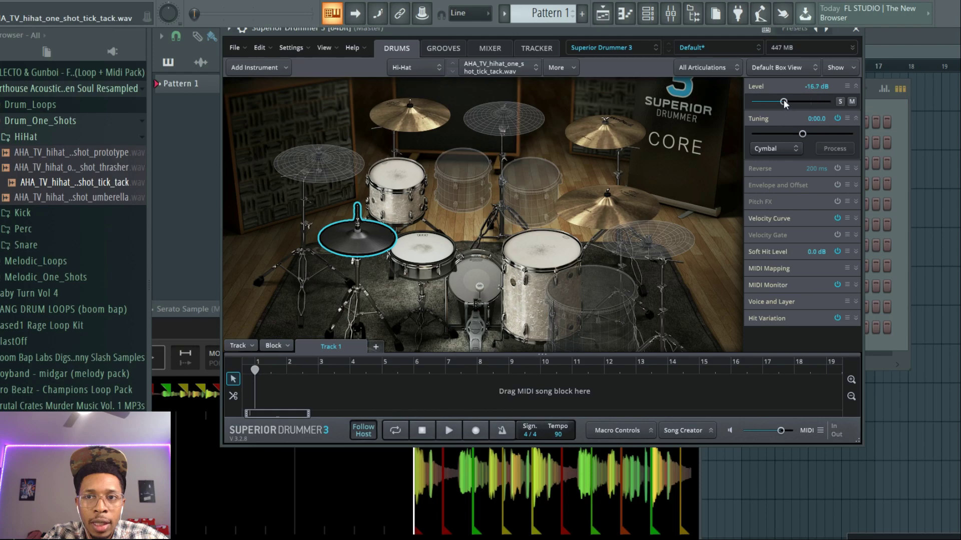
click(470, 274)
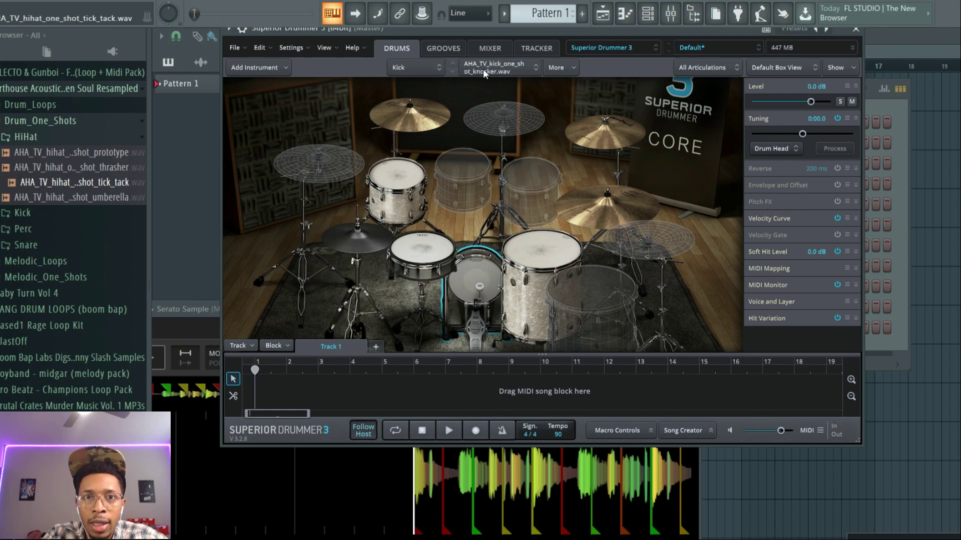
Step: Find and audition the Raw 02 hip-hop groove, place it at bar 1 of Track 1 and shorten it to three bars
click(441, 48)
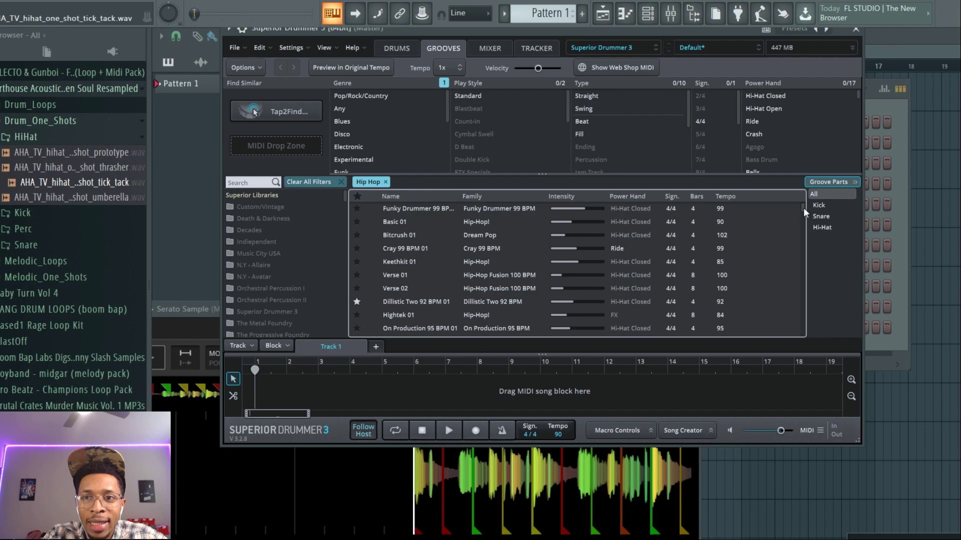
drag(803, 208, 803, 292)
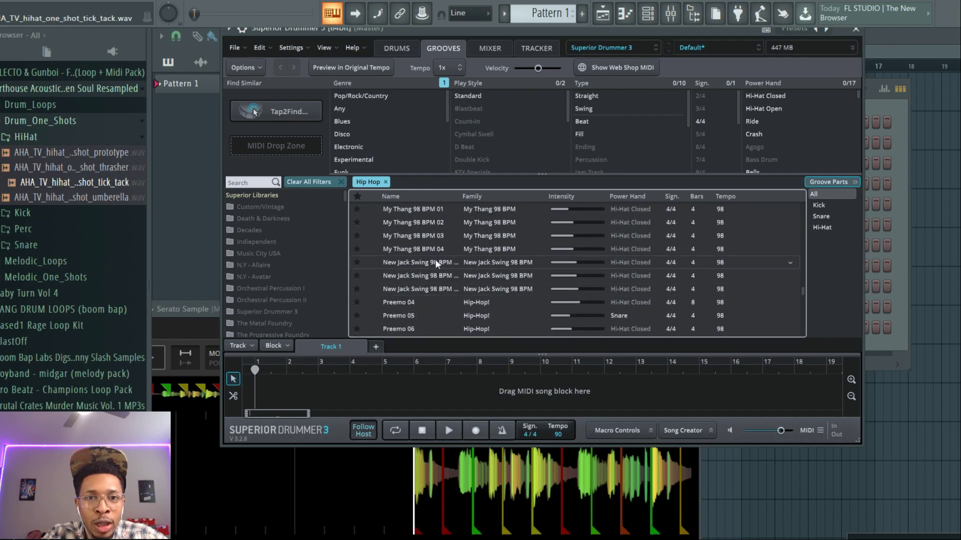
scroll(435, 264, down, 5)
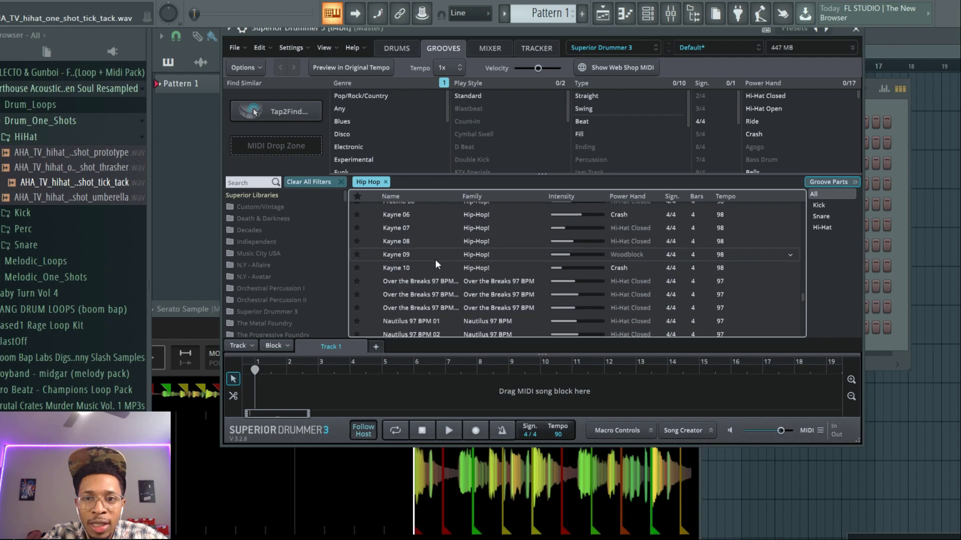
scroll(435, 260, down, 8)
scroll(435, 261, down, 4)
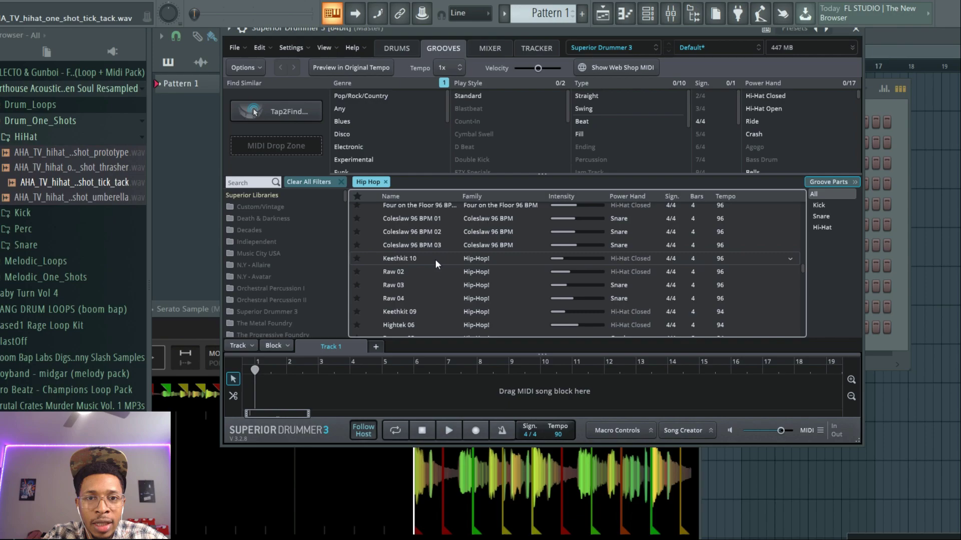
click(373, 272)
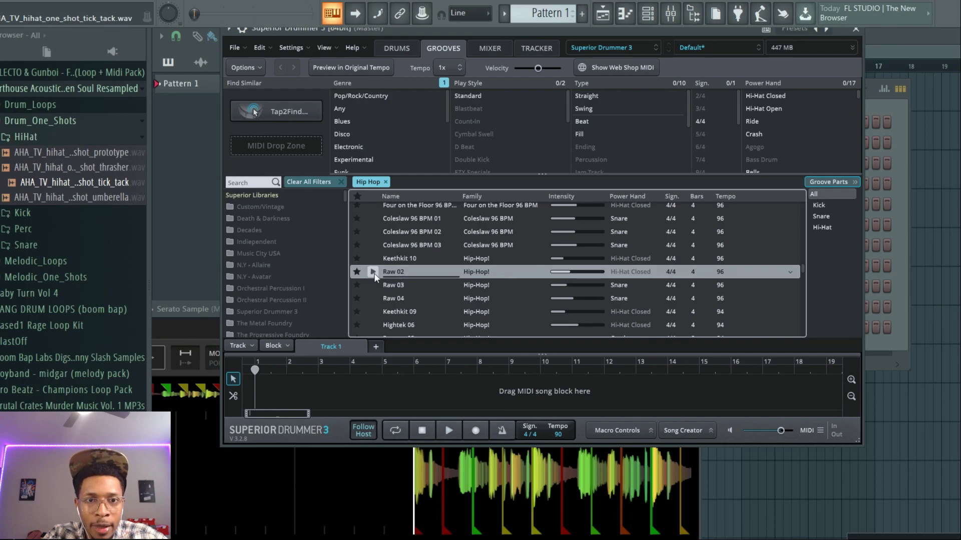
drag(398, 271, 256, 388)
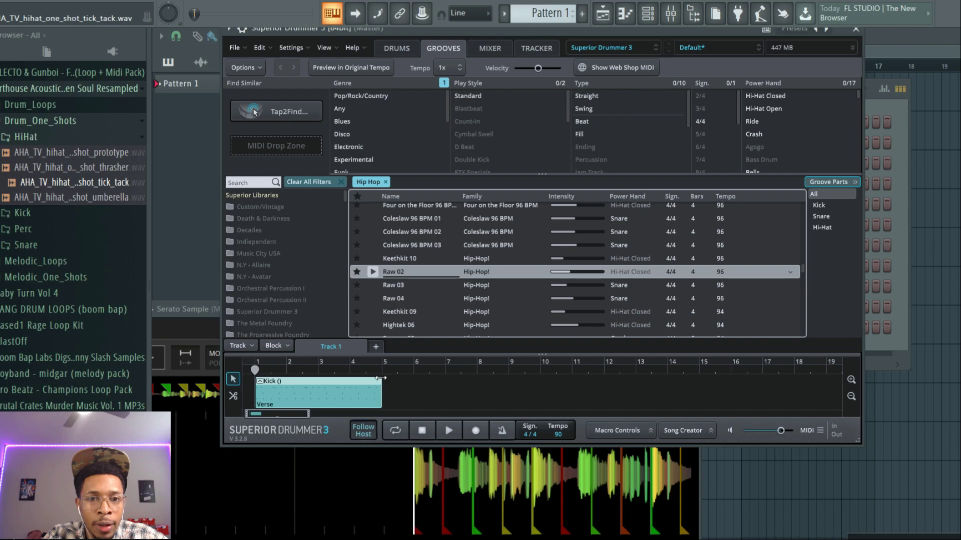
drag(380, 379, 355, 379)
Step: Filter the grooves to fills, place Fills 01 from Medium Hip Hop 87 BPM at bar 4 and merge it with the main groove
click(581, 134)
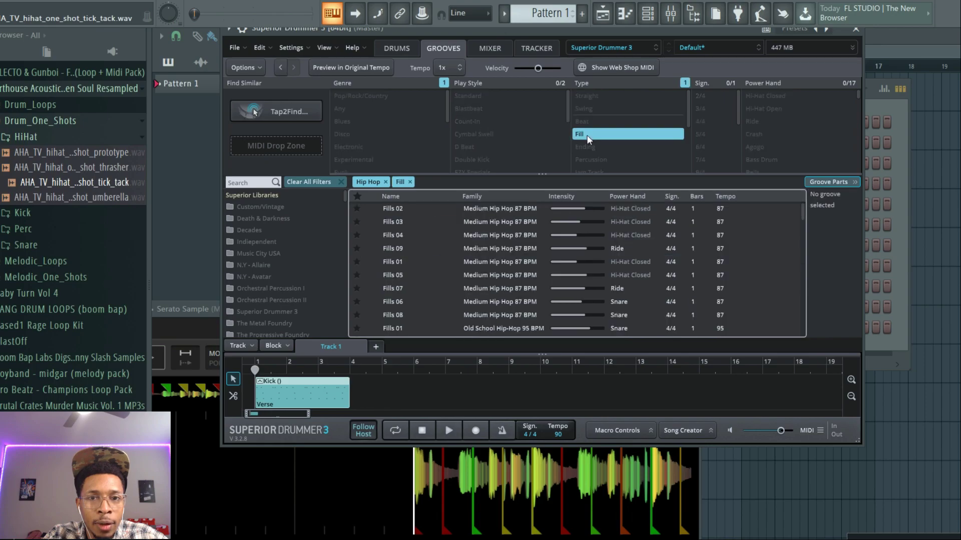
click(373, 266)
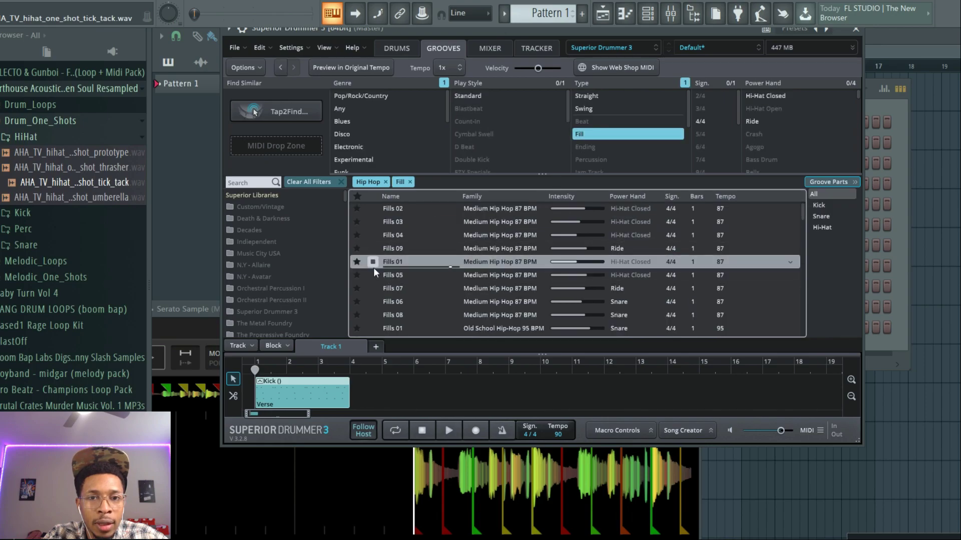
drag(454, 277, 361, 388)
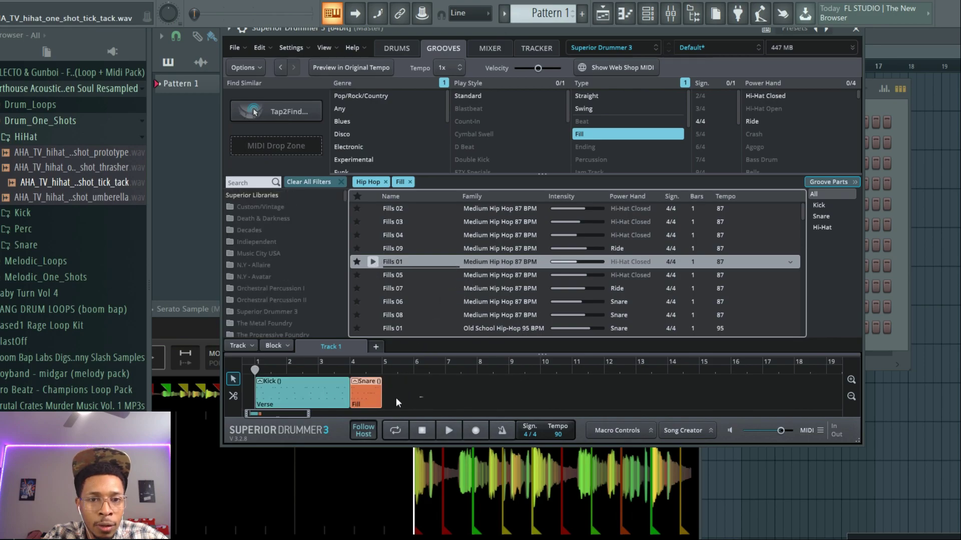
right_click(321, 389)
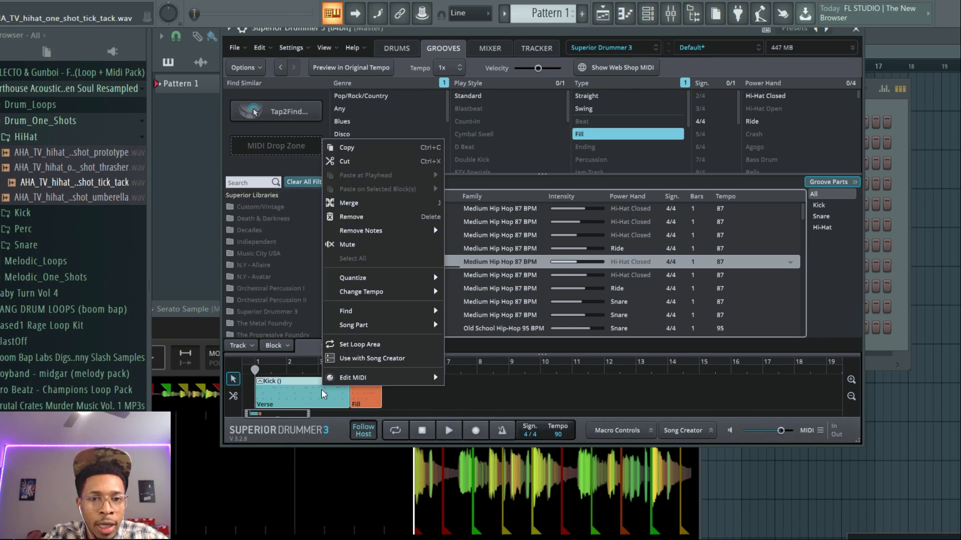
click(353, 202)
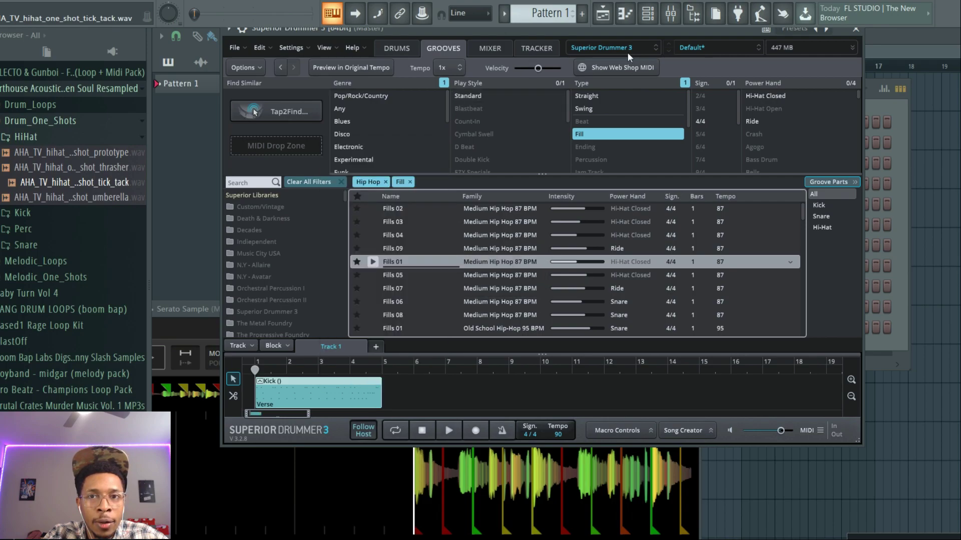
Step: Transfer the merged drum block onto the Superior Drummer channel in the Channel rack and remove the block from the plugin's track
drag(637, 35, 417, 20)
click(771, 100)
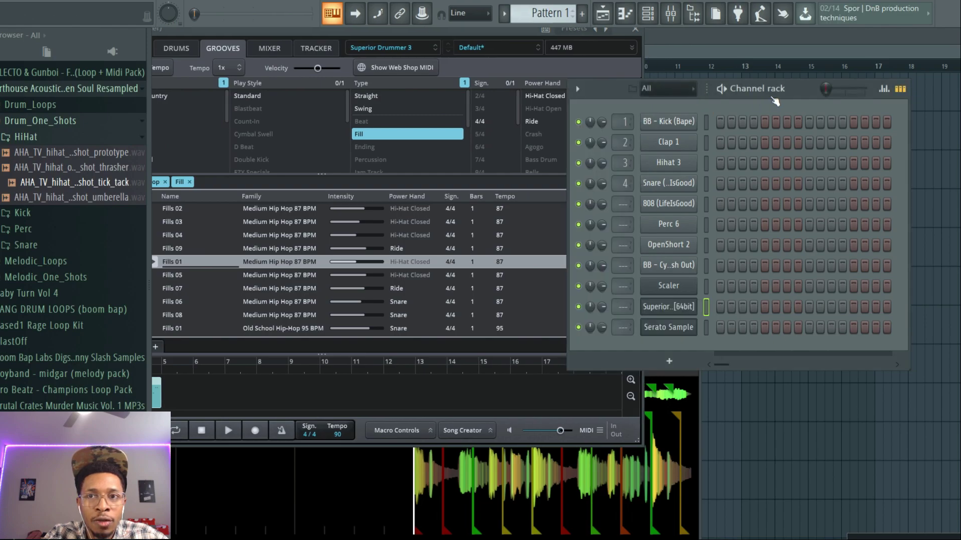
drag(802, 96, 960, 109)
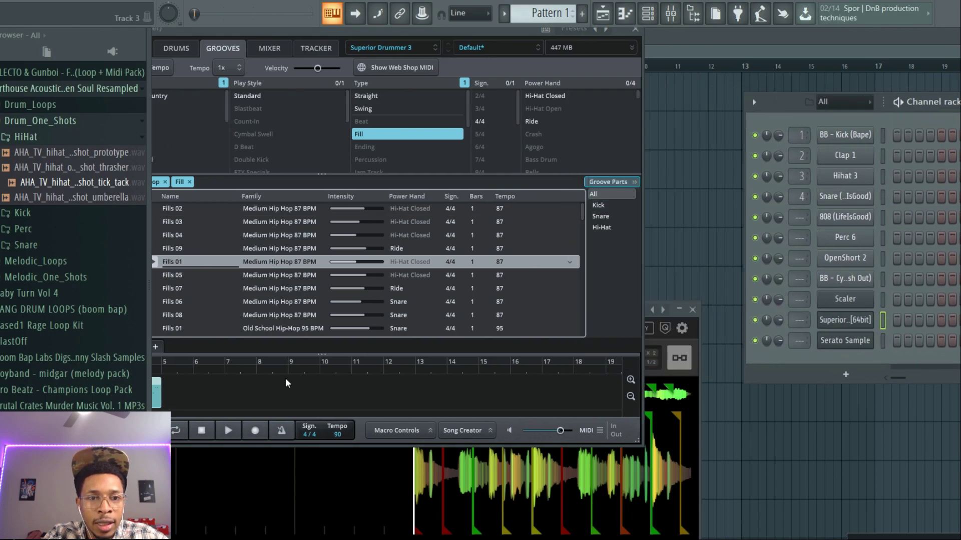
drag(156, 395, 851, 317)
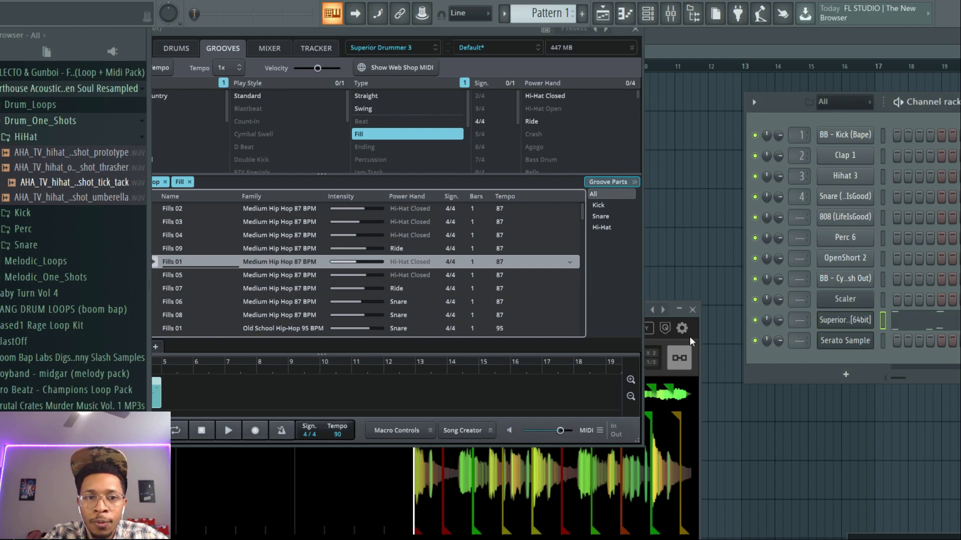
right_click(159, 392)
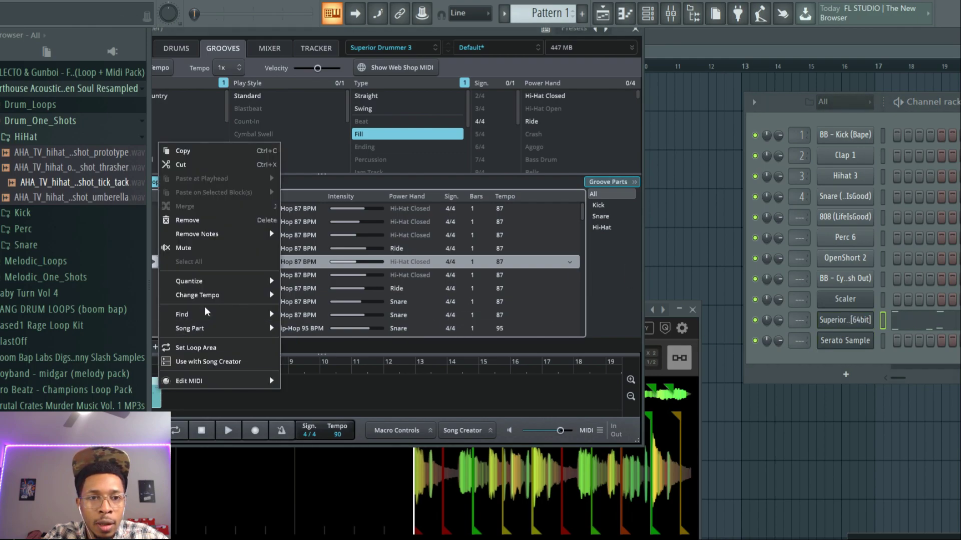
click(201, 221)
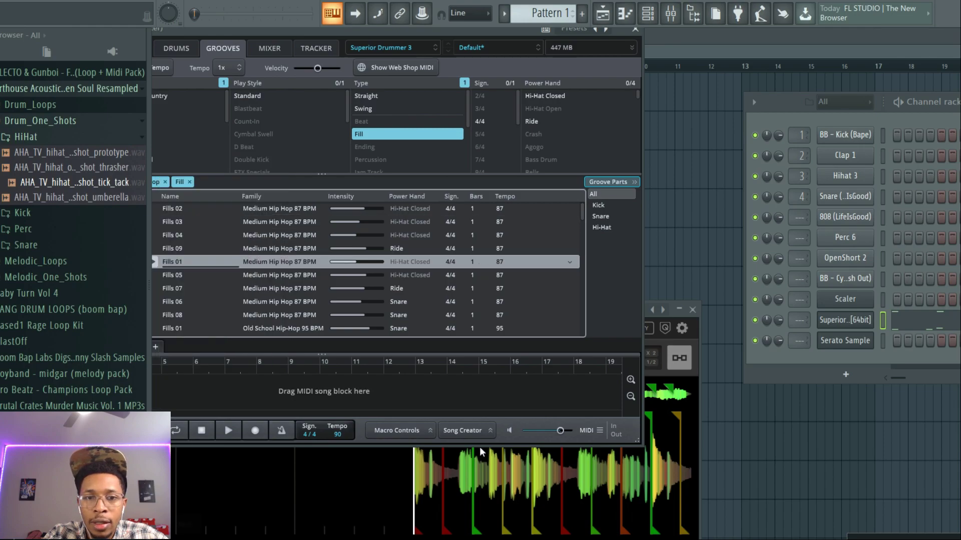
Step: Bring Serato Sample forward, open its piano roll with all four bars in view and stop playback
click(347, 490)
drag(500, 310, 515, 133)
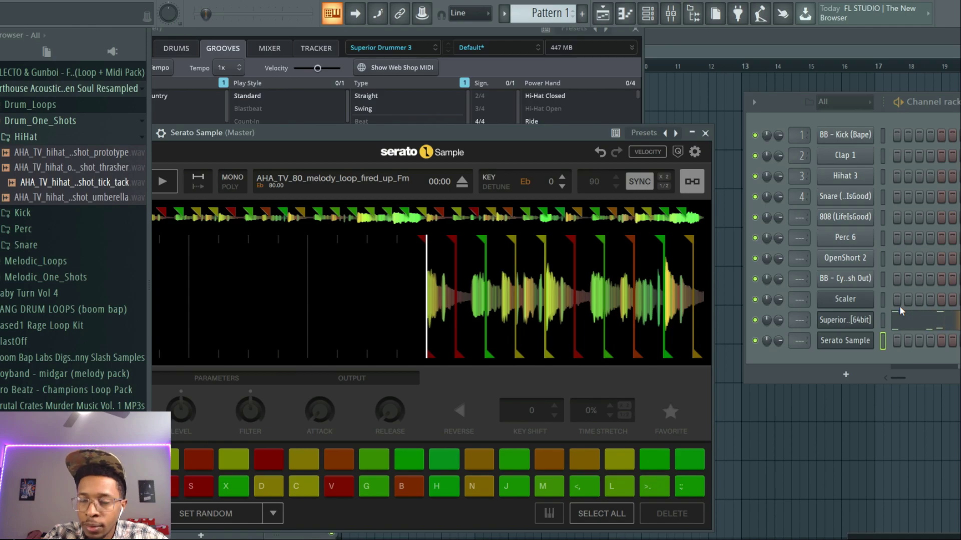
click(882, 342)
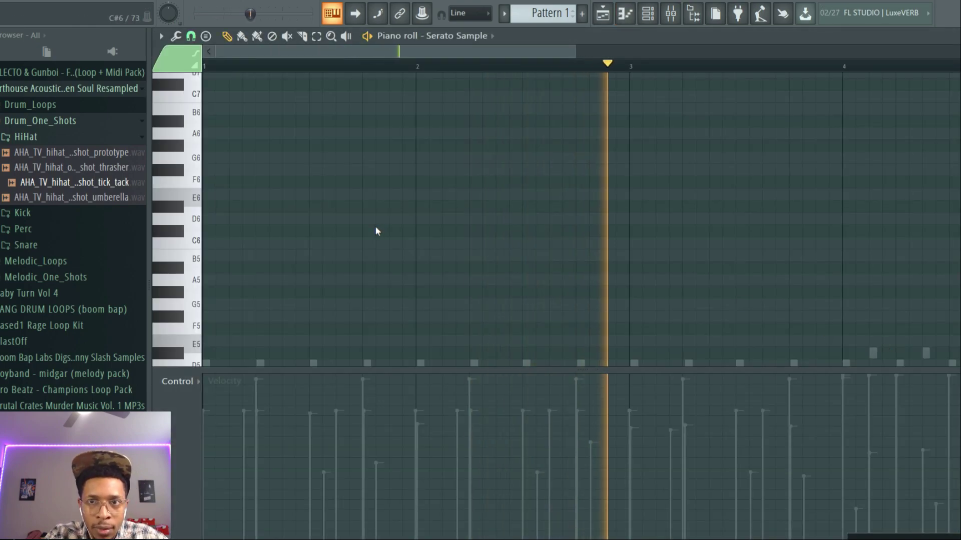
scroll(376, 231, down, 5)
drag(576, 51, 747, 50)
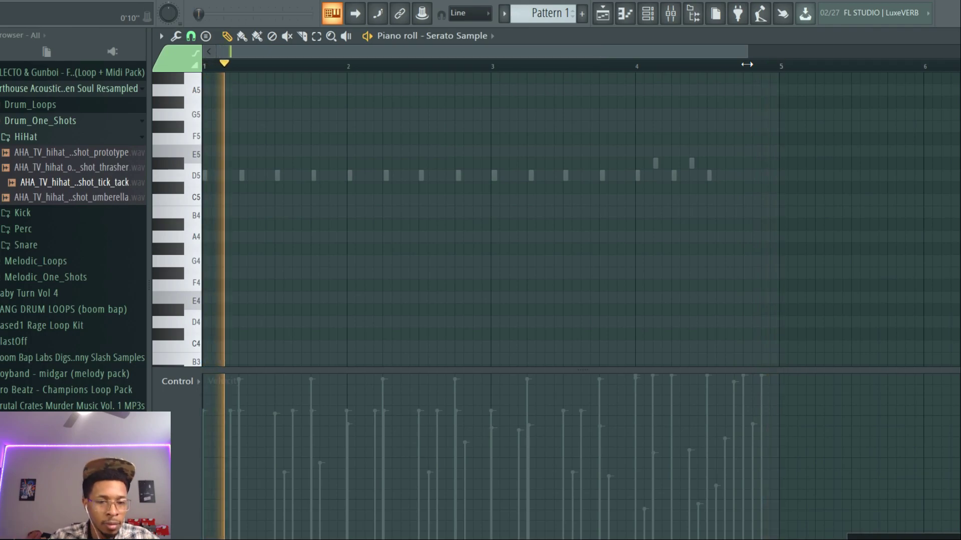
key(space)
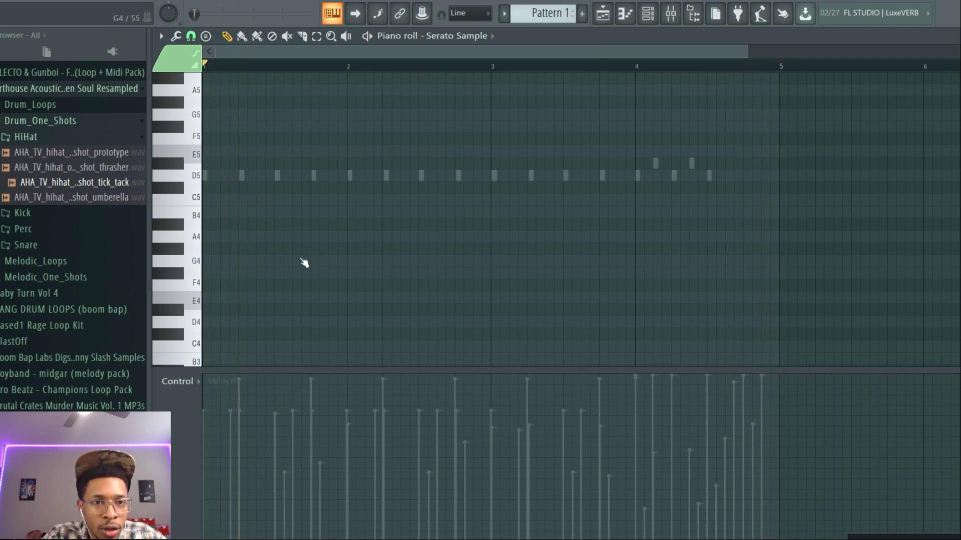
Step: Draw a two-beat C3 note at the start of bar 1 in Serato Sample's piano roll and play it back
scroll(304, 263, down, 3)
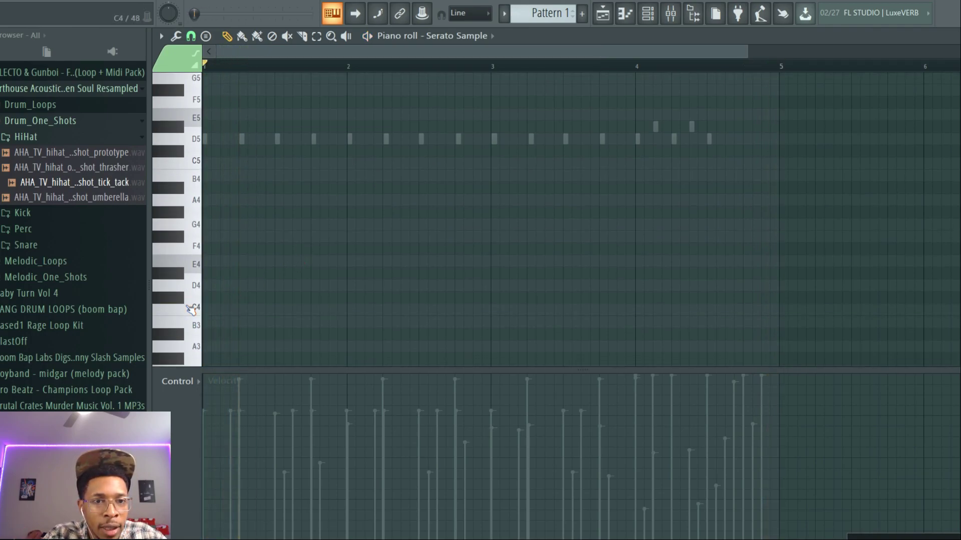
scroll(190, 310, down, 15)
click(192, 240)
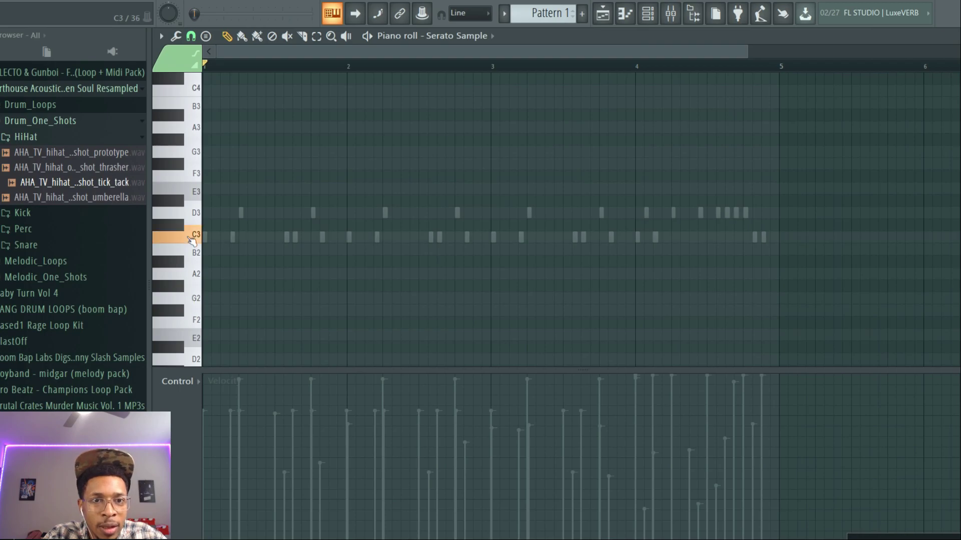
click(205, 236)
drag(216, 238, 264, 242)
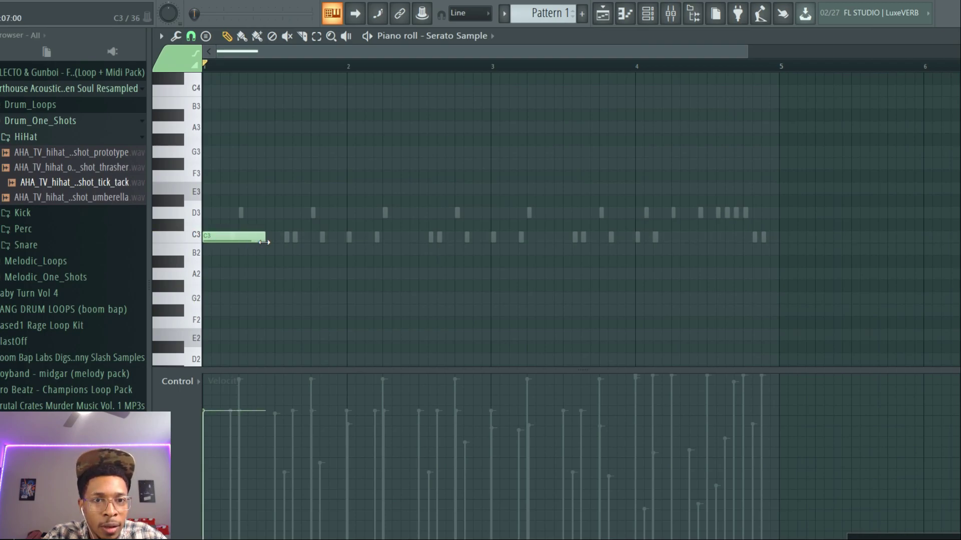
key(space)
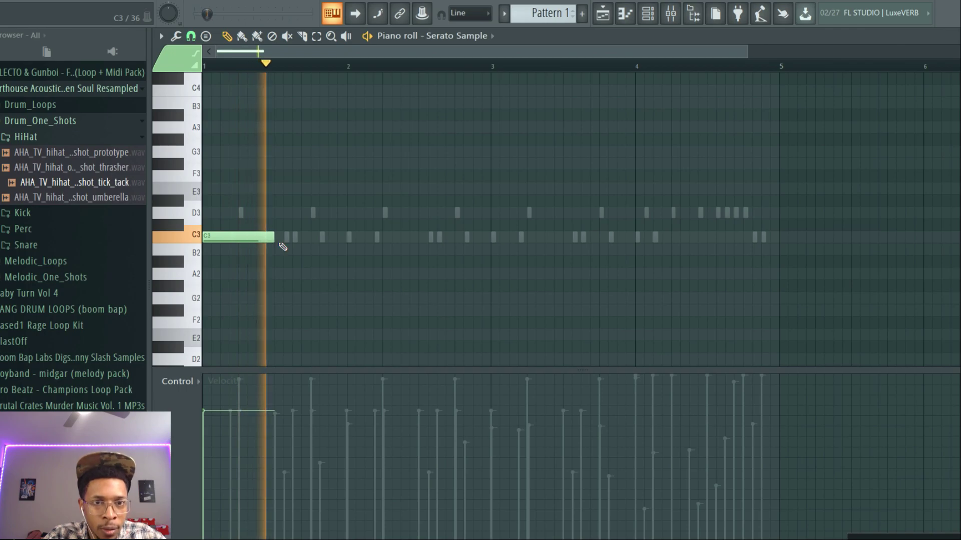
key(space)
Step: Preview the D3 slice, add a D3 note on beat 3 of bar 1 and shorten it to one beat
click(207, 211)
right_click(212, 210)
click(275, 213)
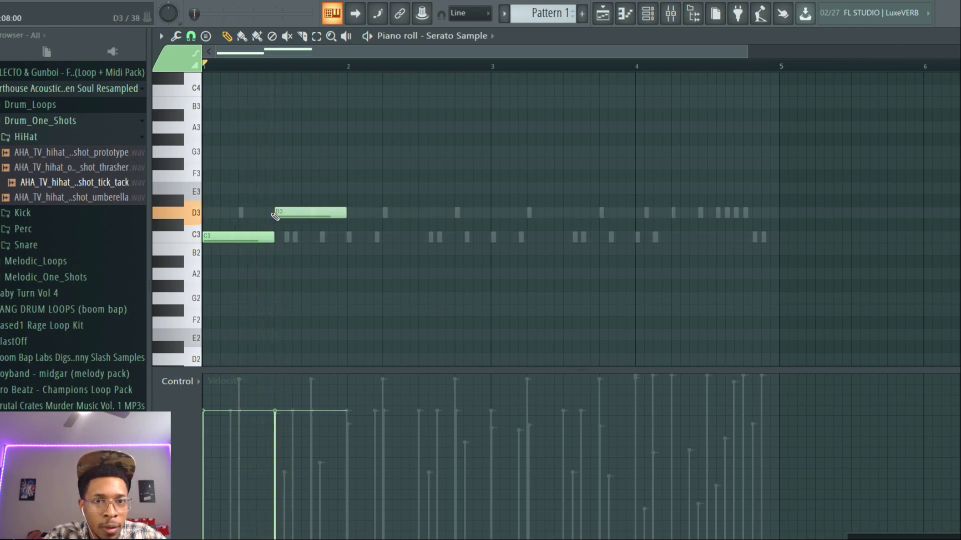
drag(327, 214, 309, 215)
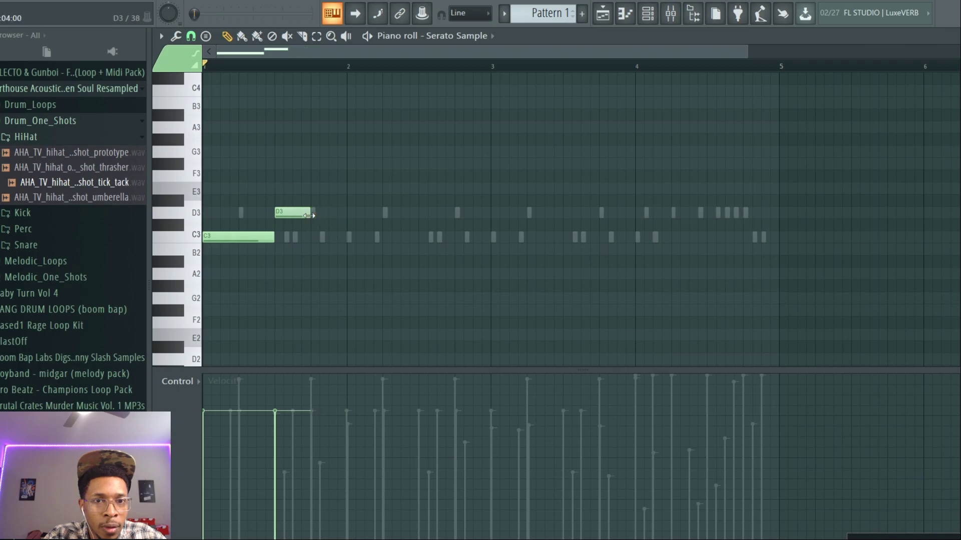
Step: Preview neighbouring slices, move the beat-3 note of bar 1 up to D#3, add a one-beat D3 note on beat 4 and play back
click(190, 178)
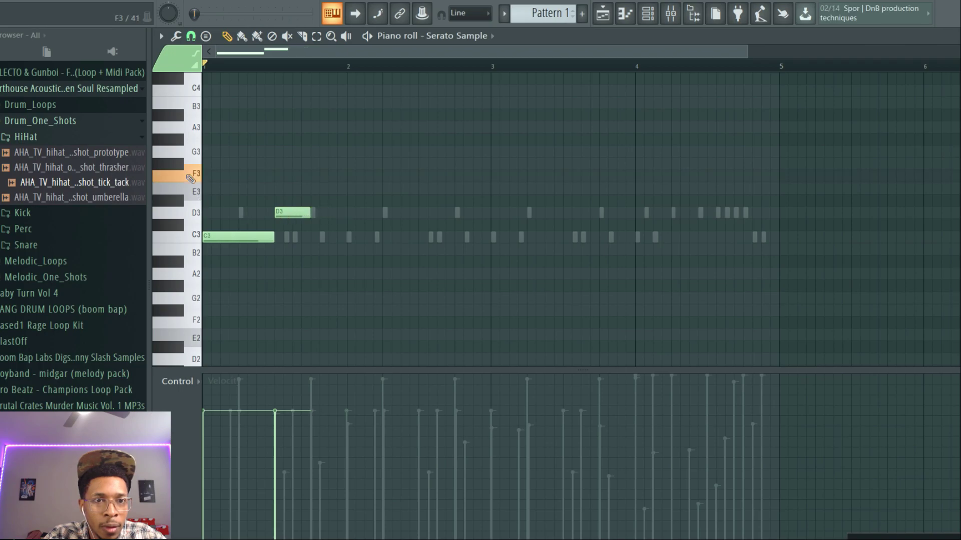
click(180, 206)
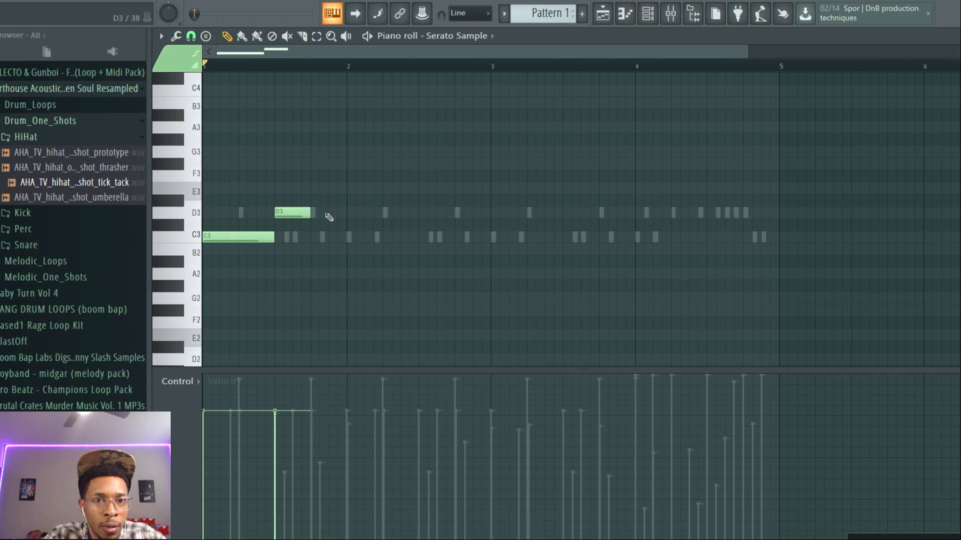
mouse_move(284, 211)
mouse_down()
mouse_move(320, 212)
mouse_move(286, 201)
mouse_up()
click(275, 200)
key(space)
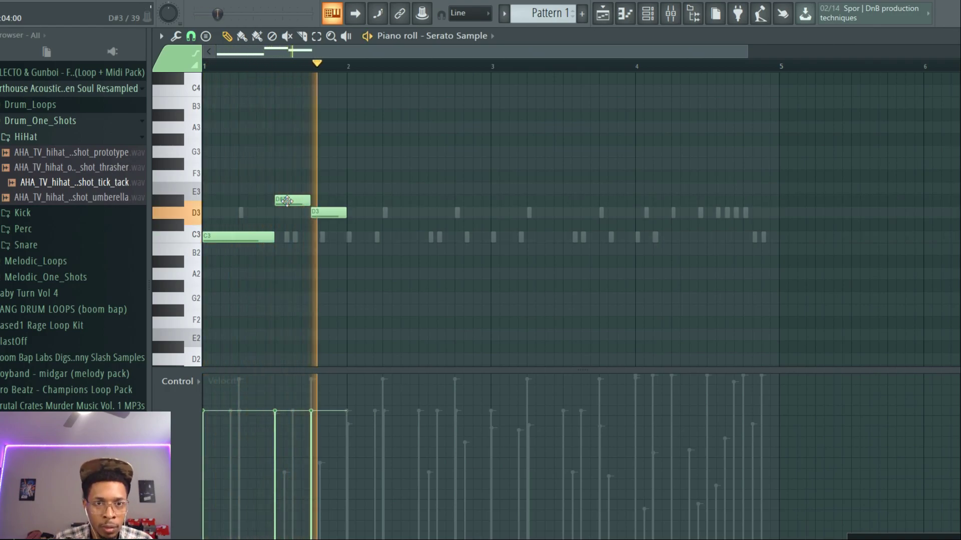
key(space)
Step: Delete the D#3 note on beat 3, shorten the opening C3 note to one beat and play the pattern back
right_click(287, 200)
drag(274, 242, 236, 242)
key(space)
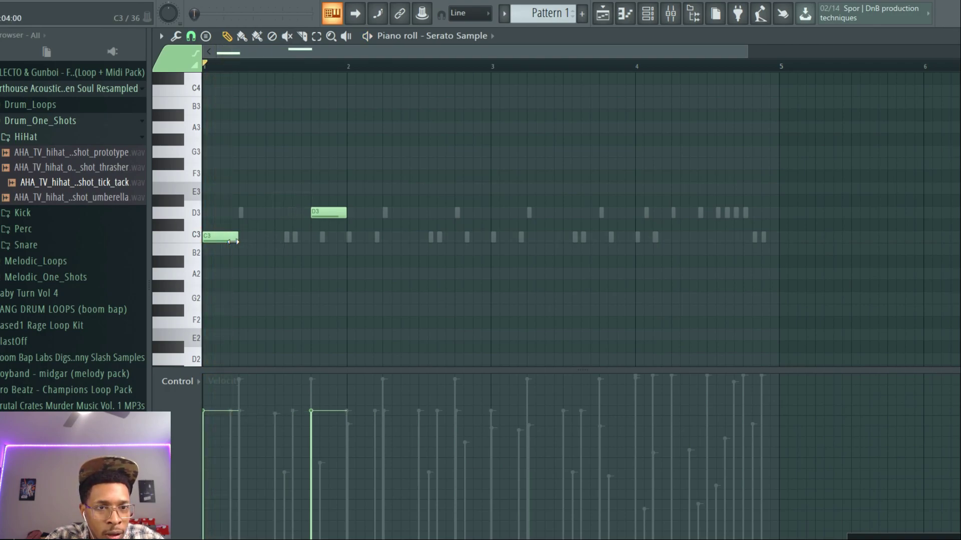
Step: Audition the D3, E3, A3 and G#3 slices, place two half-beat A3 notes on beat 2 of bar 1 and play back
click(196, 216)
click(194, 188)
click(195, 121)
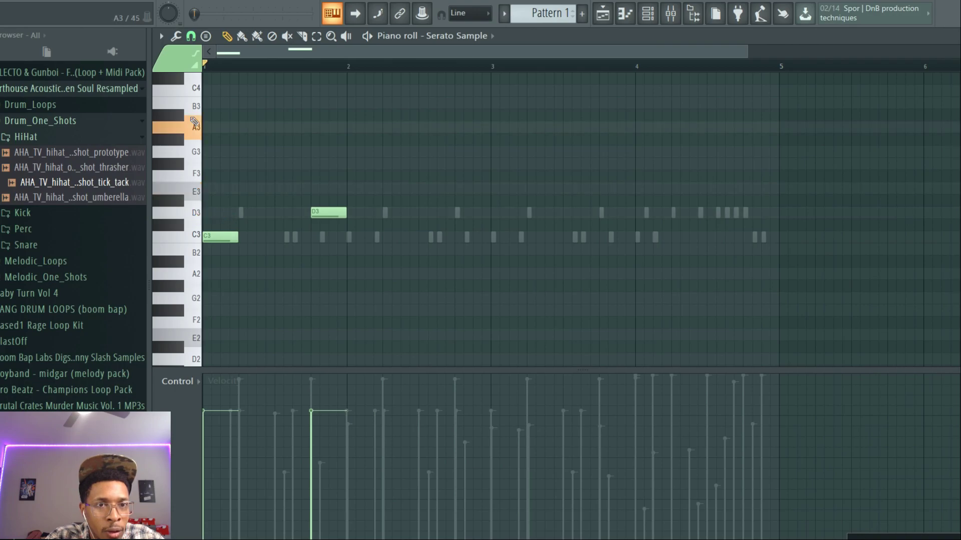
click(181, 144)
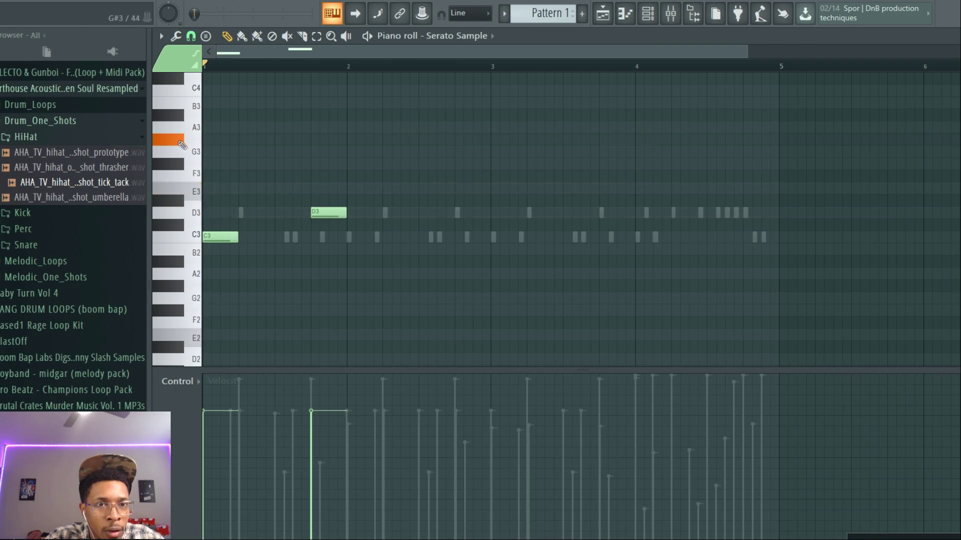
click(240, 127)
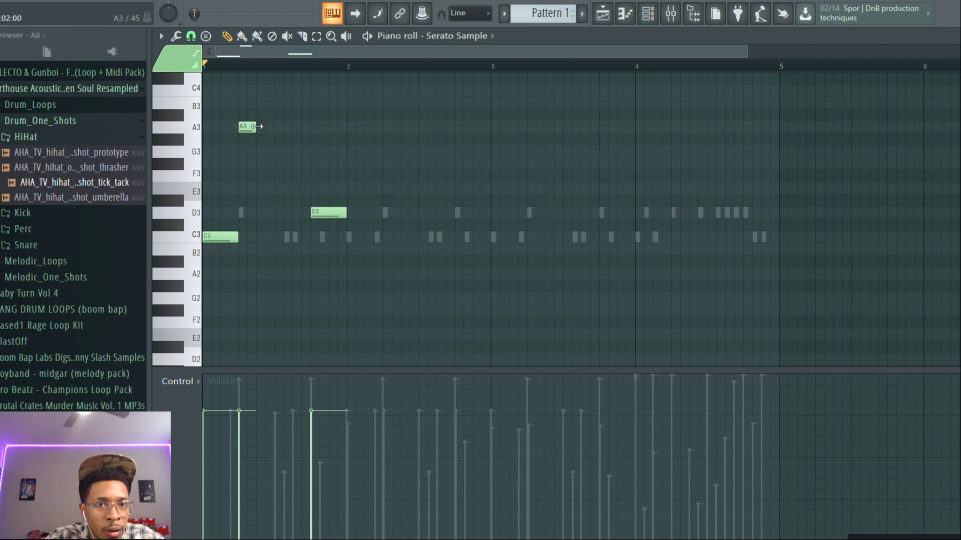
click(264, 128)
key(space)
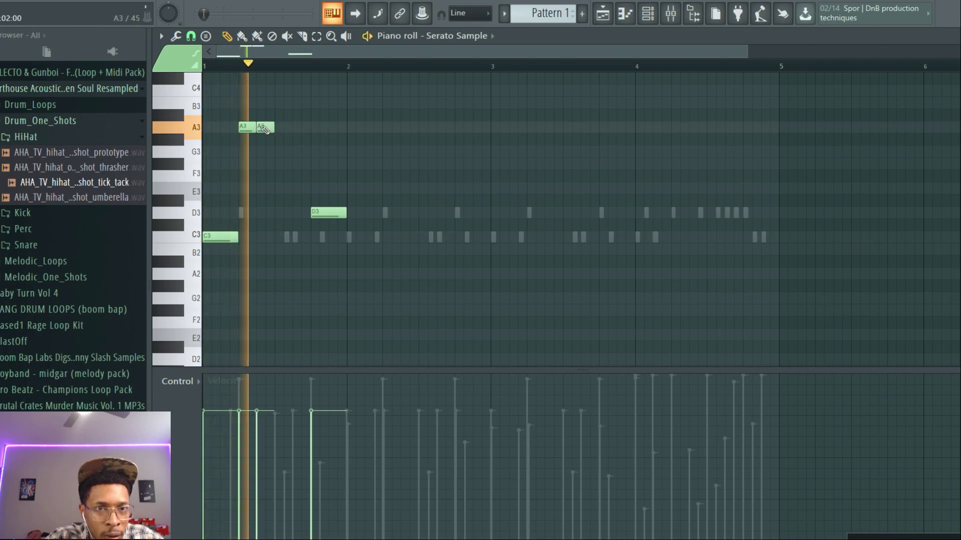
key(space)
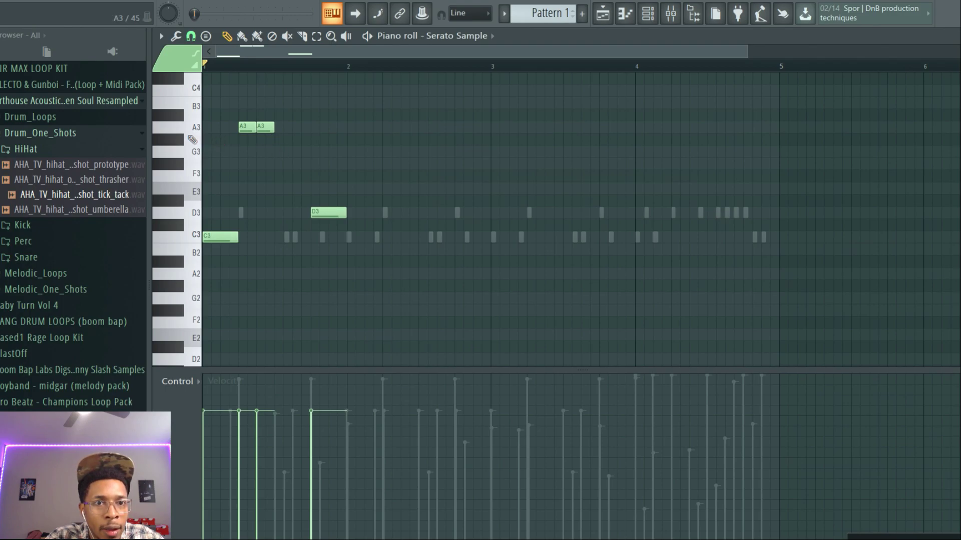
Step: Move the beat-4 note of bar 1 to A#3, add a one-beat C4 note on beat 3 and play the bar back
click(183, 120)
drag(325, 214, 324, 115)
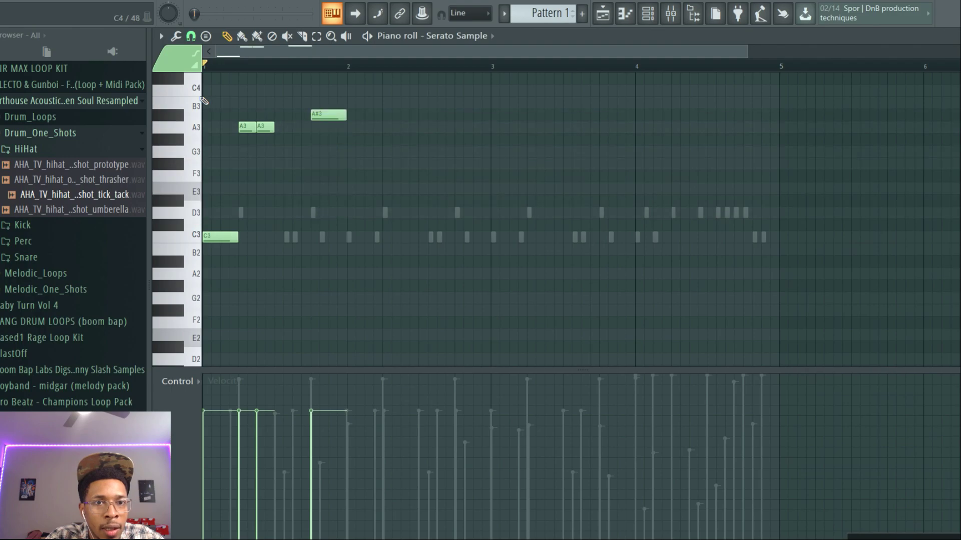
click(192, 92)
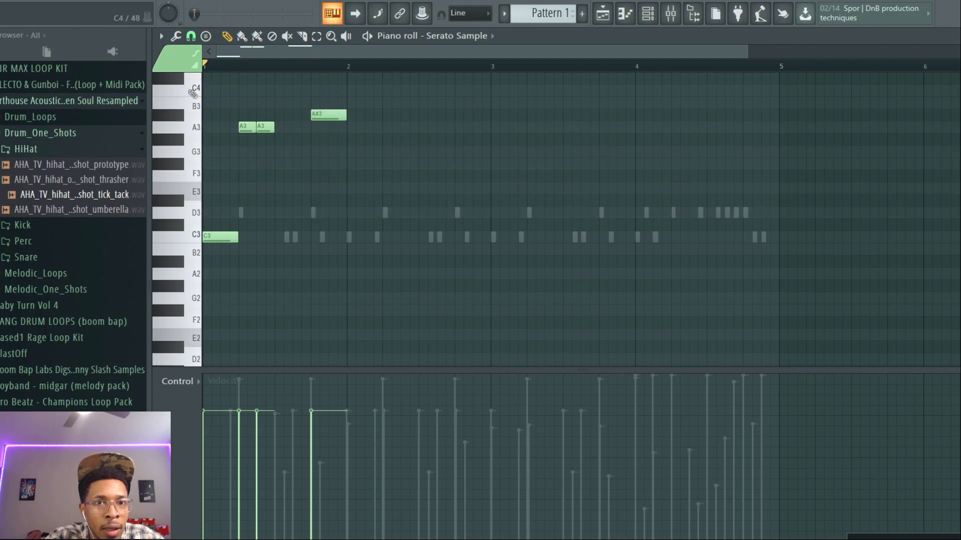
click(276, 91)
key(space)
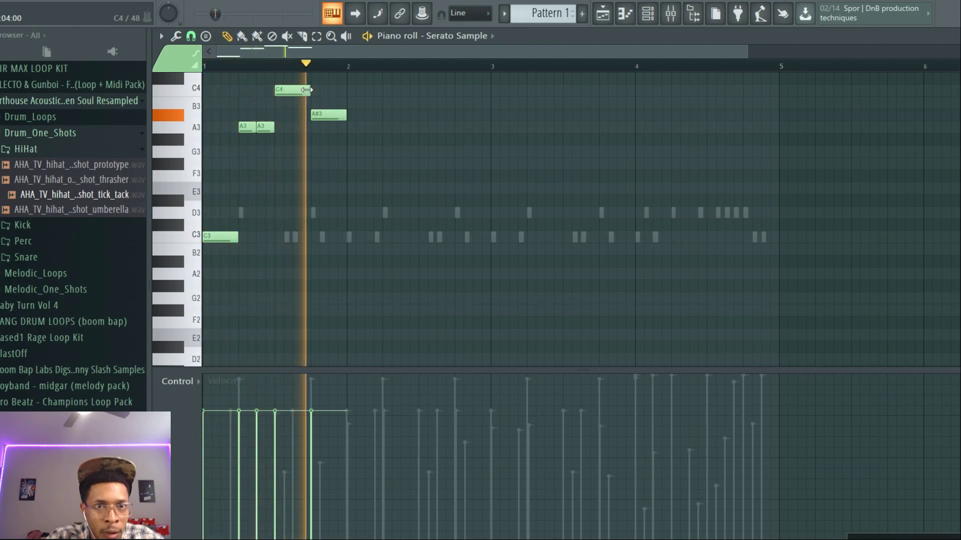
key(space)
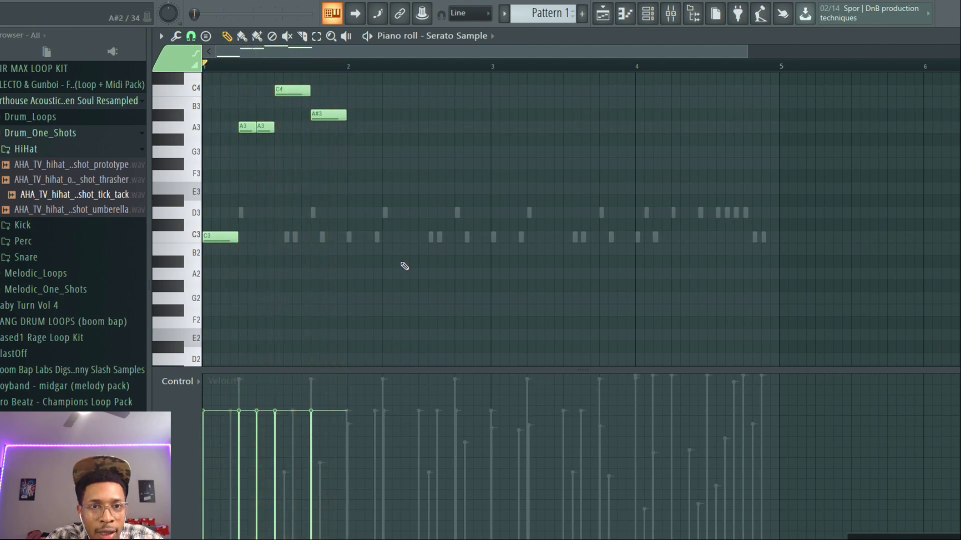
Step: Duplicate the complete bar 1 chop phrase into bars 2 and 3 and play the pattern
drag(405, 266, 203, 75)
drag(211, 275, 501, 251)
key(space)
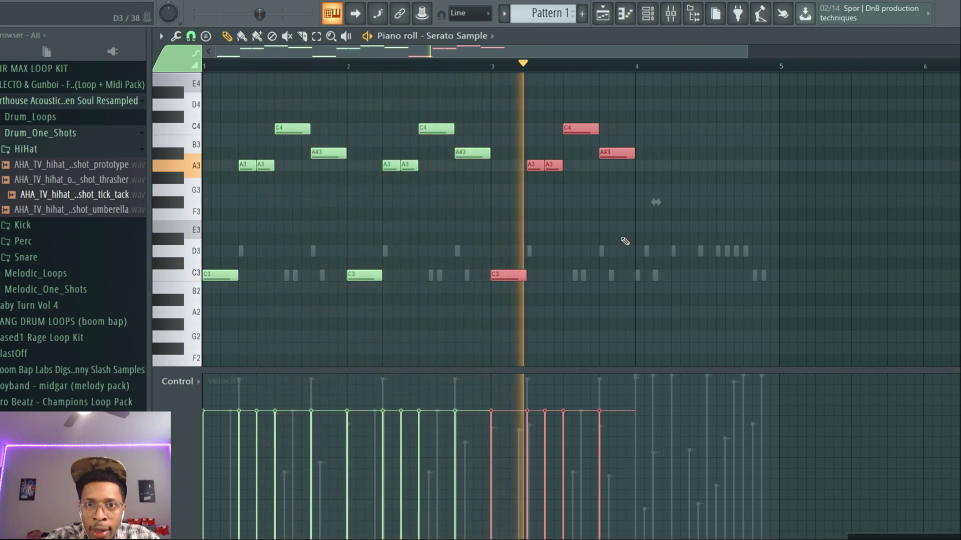
Step: Fill bar 4 with two consecutive two-beat D4 notes and play the four bars back
click(650, 104)
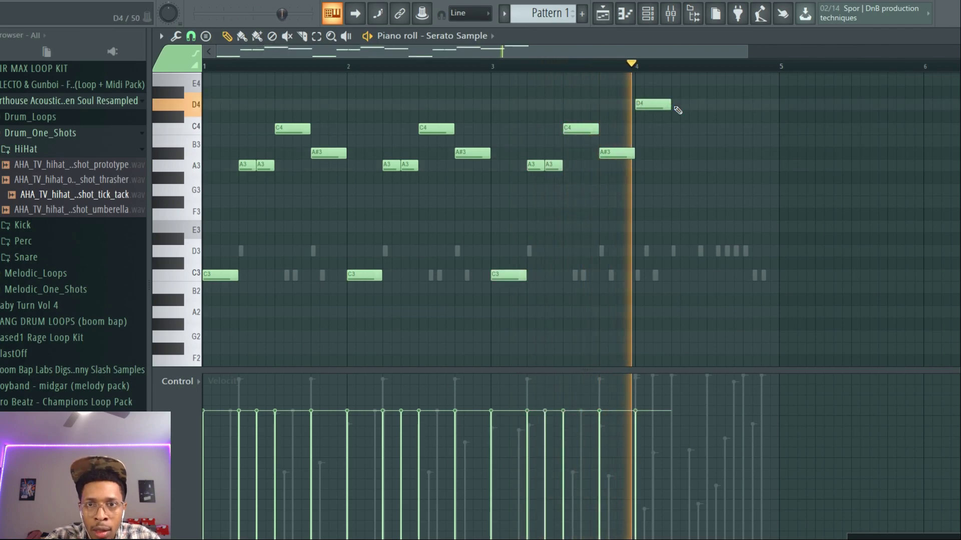
key(space)
drag(690, 103, 708, 103)
key(space)
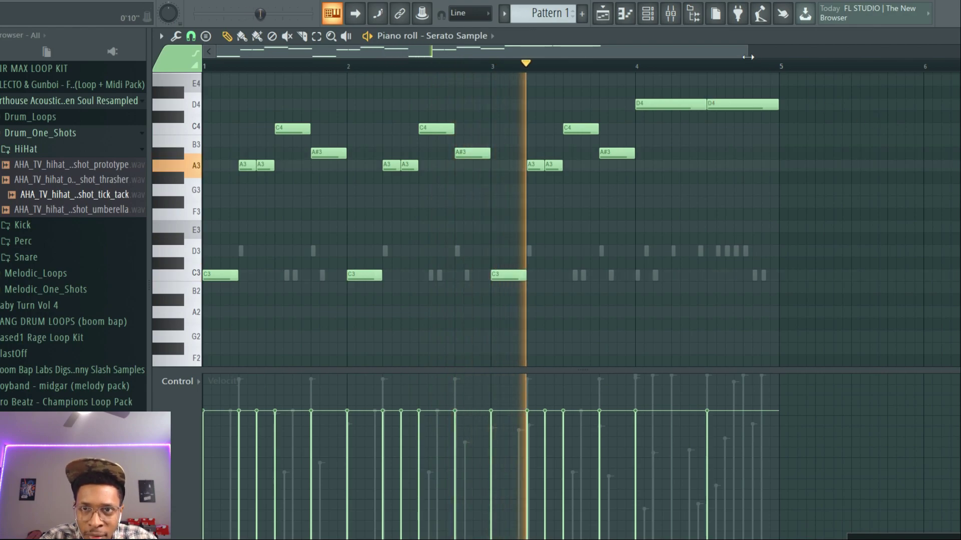
Step: Switch to Superior Drummer 3's piano roll, select all its C3 notes and raise their velocities across bars 1 to 3
drag(747, 57, 832, 57)
click(492, 36)
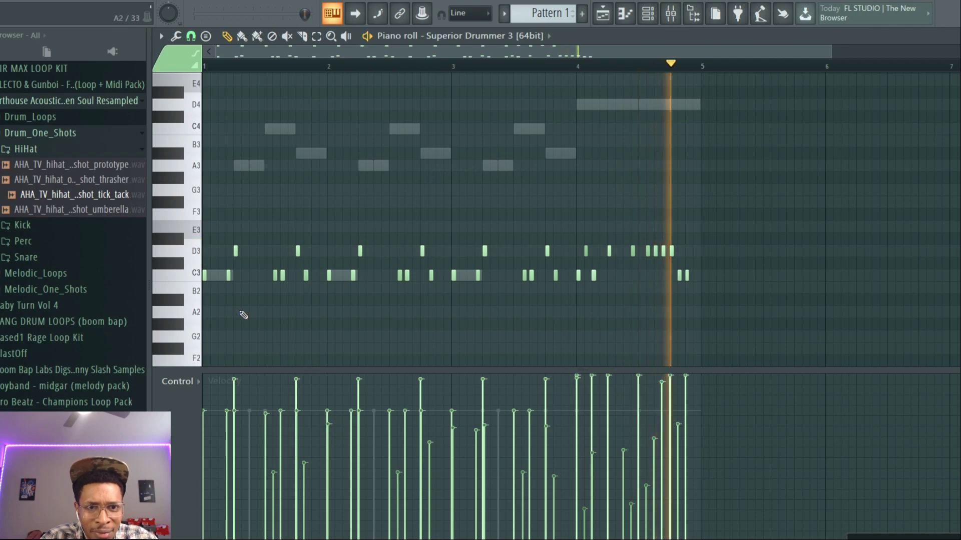
drag(765, 267, 226, 291)
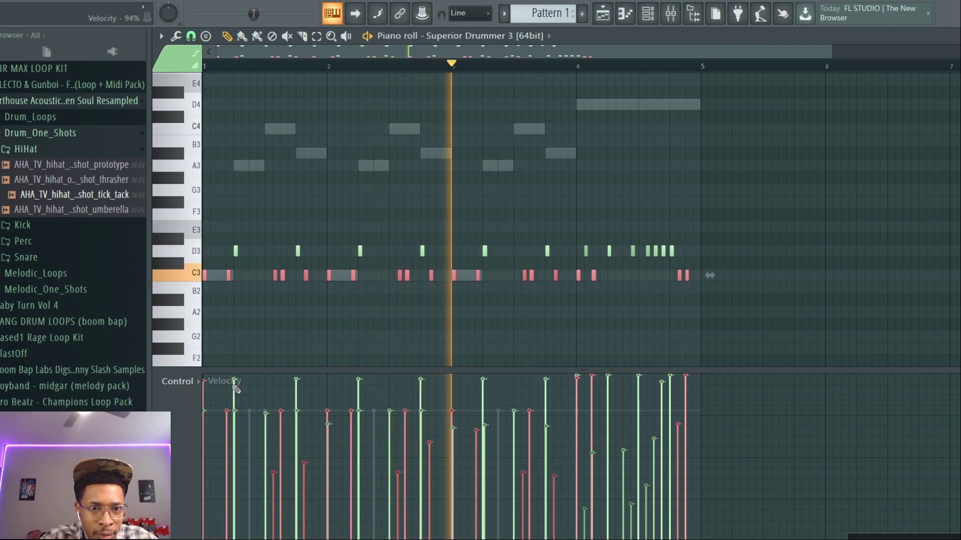
mouse_move(281, 398)
mouse_down()
mouse_move(280, 385)
mouse_move(273, 419)
mouse_move(352, 394)
mouse_move(385, 399)
mouse_move(405, 384)
mouse_up()
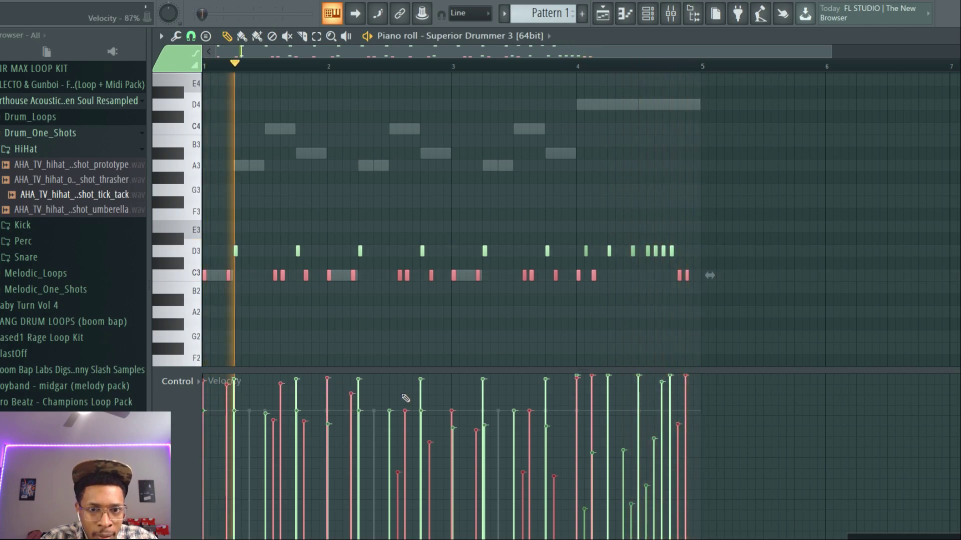
mouse_move(400, 418)
mouse_down()
mouse_move(426, 407)
mouse_move(449, 383)
mouse_move(479, 381)
mouse_move(486, 393)
mouse_move(529, 383)
mouse_move(523, 415)
mouse_up()
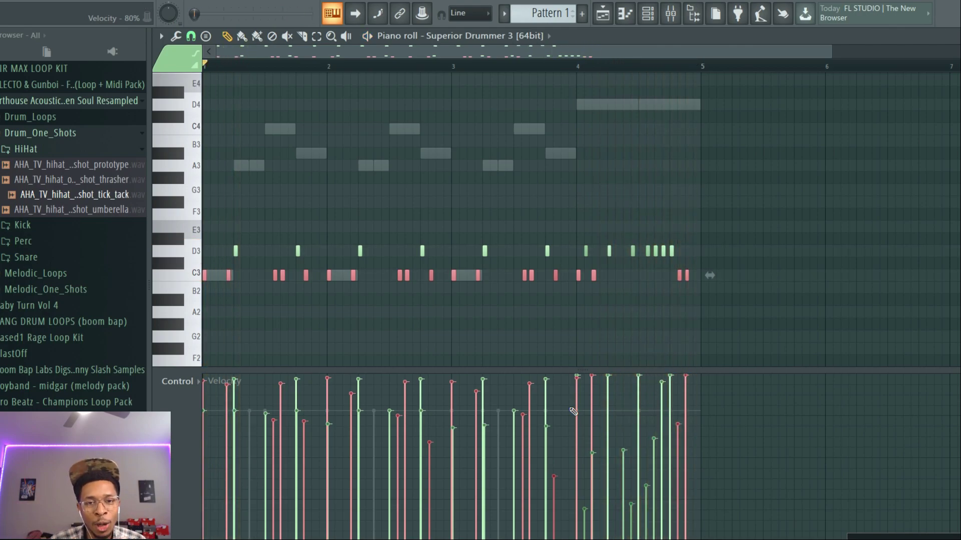
Step: Reopen Serato Sample's piano roll with the empty bars after bar 4 in view
key(F6)
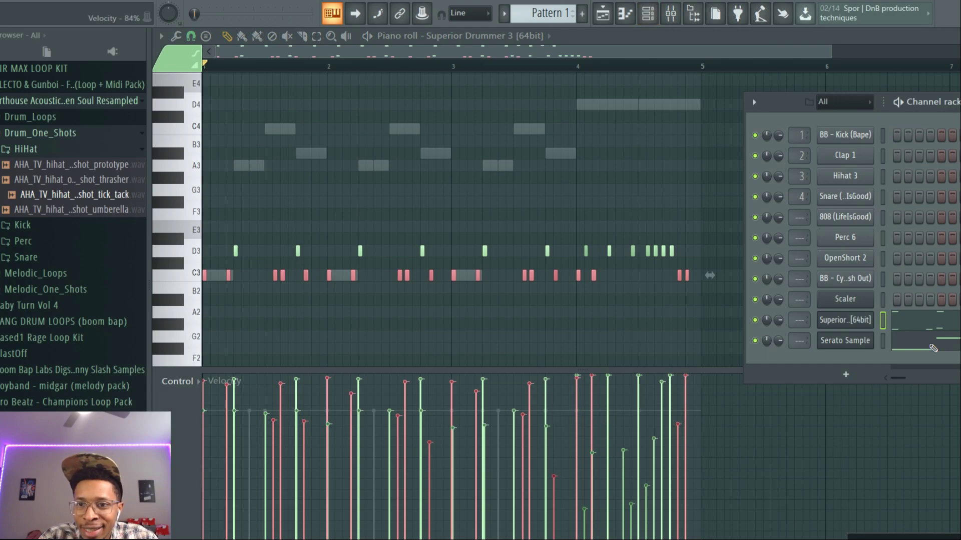
click(917, 345)
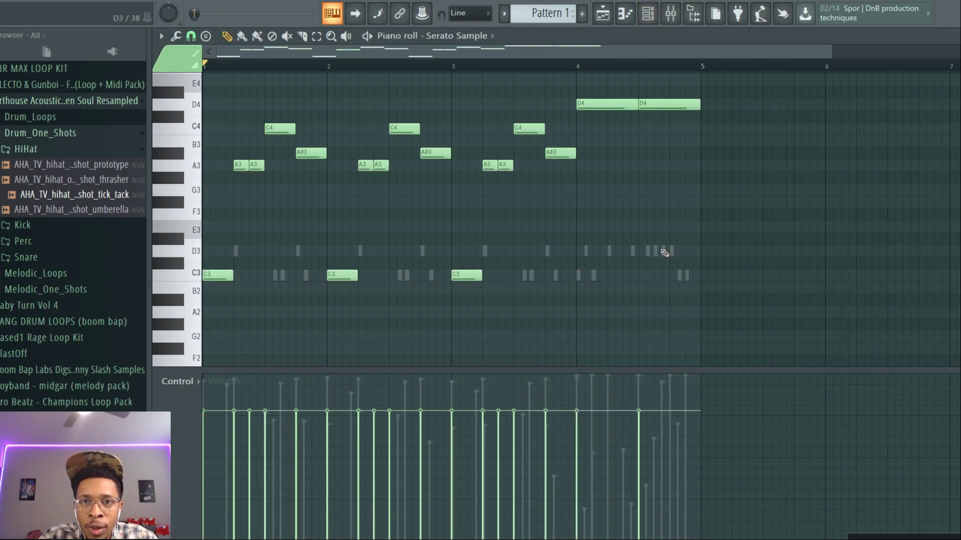
drag(829, 49, 959, 50)
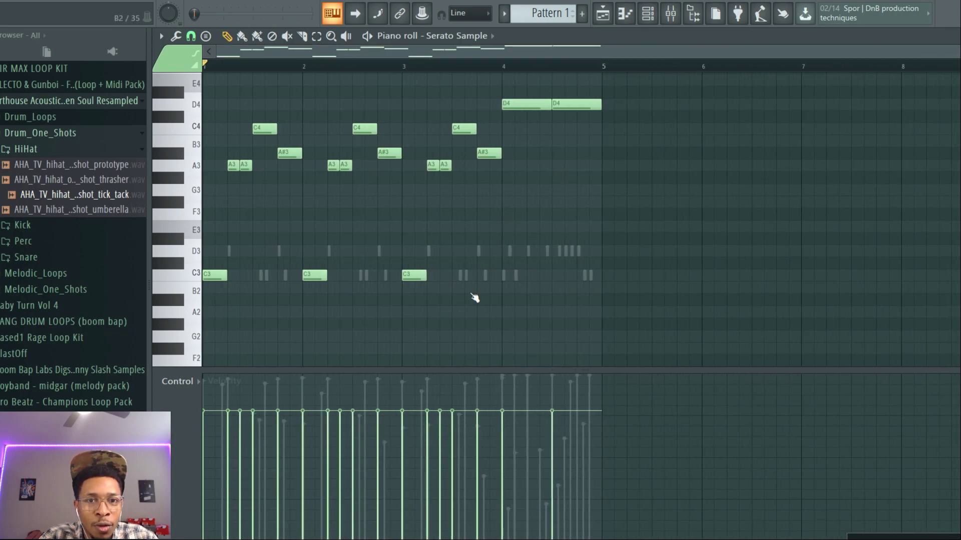
Step: Fill bars 5 to 8 with F#4 notes, one bar each in bars 5 and 6 and two bars from bar 7, playing from bar 5
scroll(355, 199, up, 6)
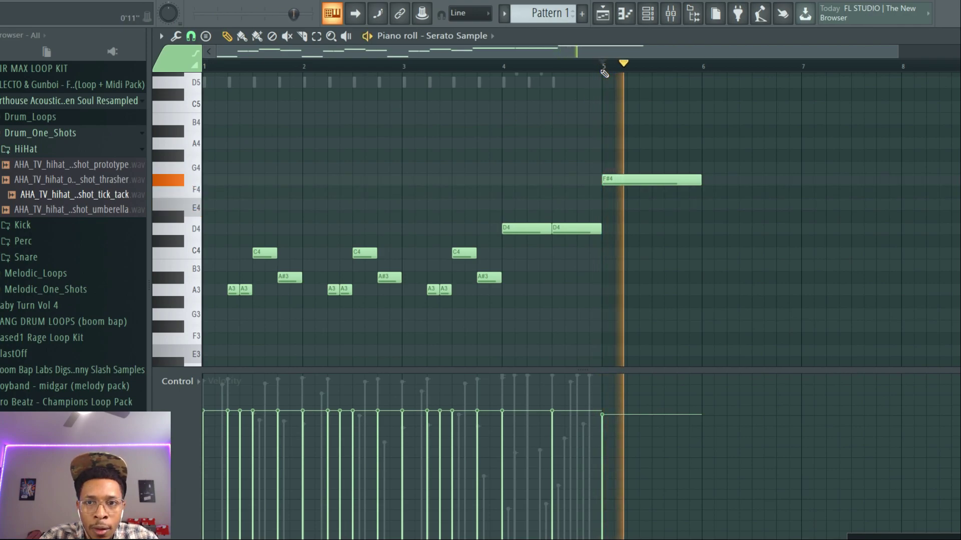
click(705, 183)
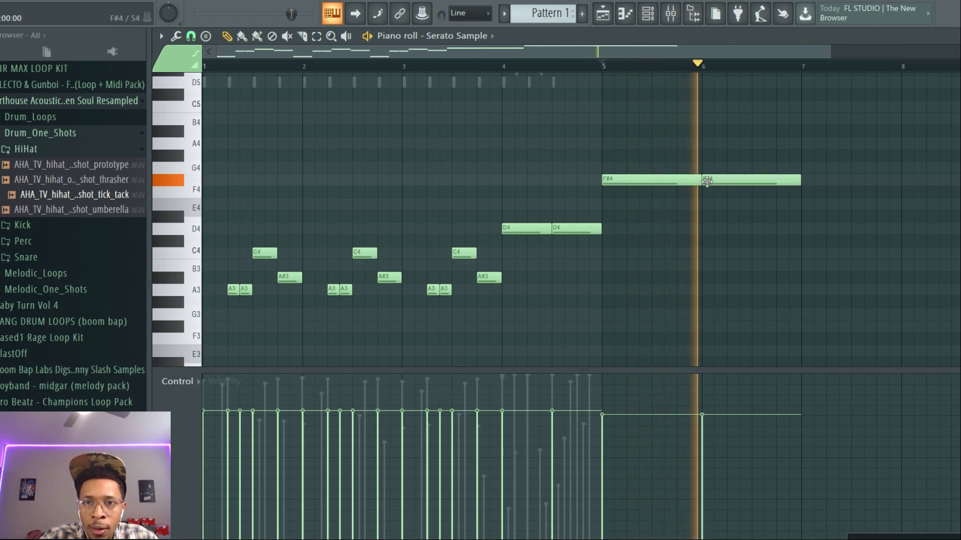
click(806, 181)
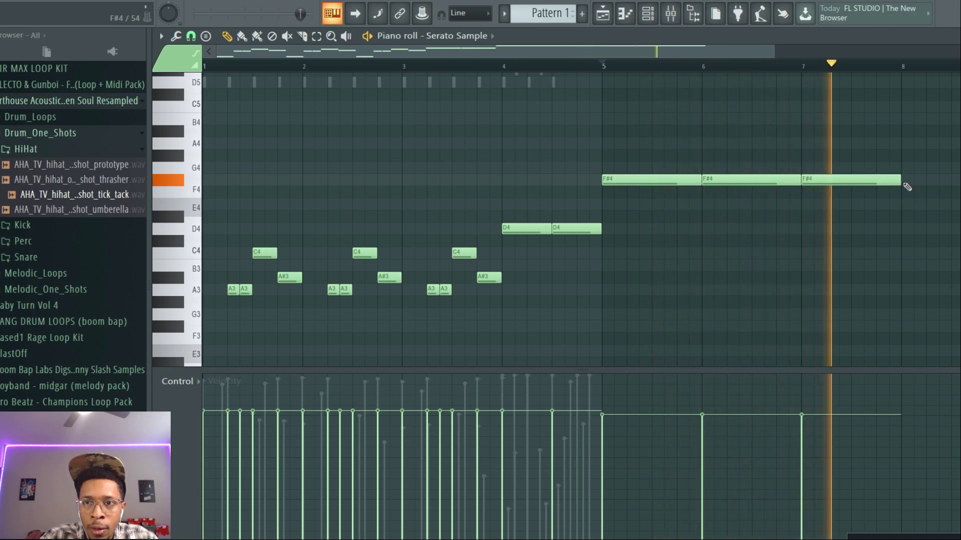
click(905, 181)
drag(776, 52, 919, 53)
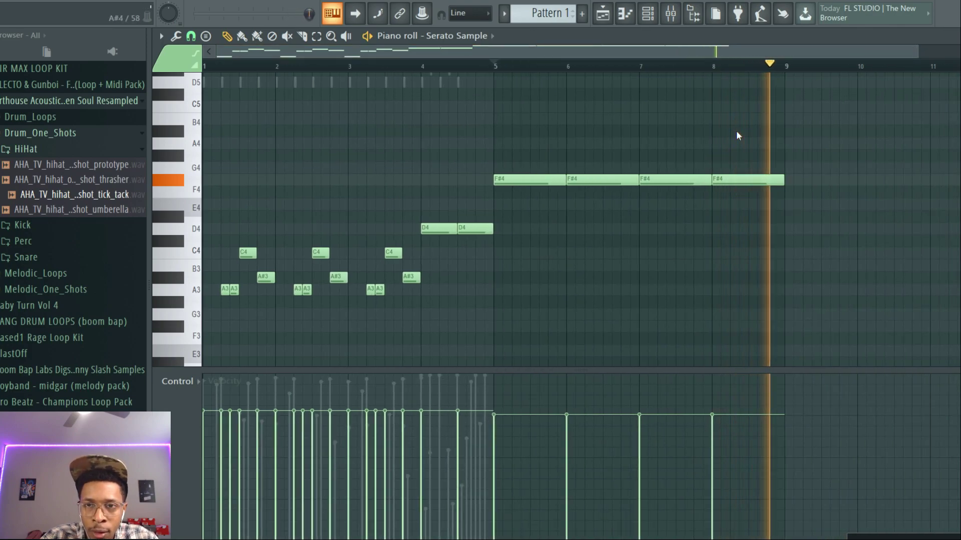
key(space)
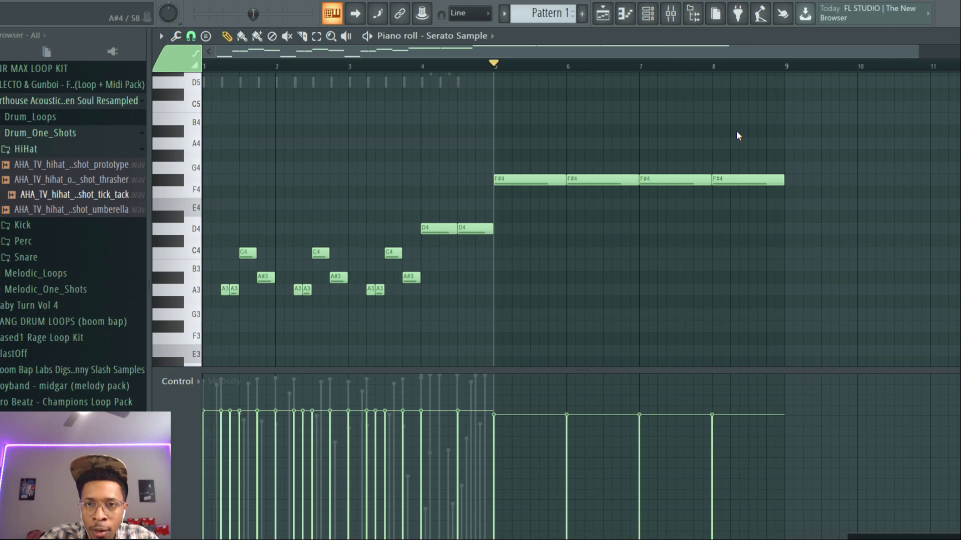
right_click(723, 179)
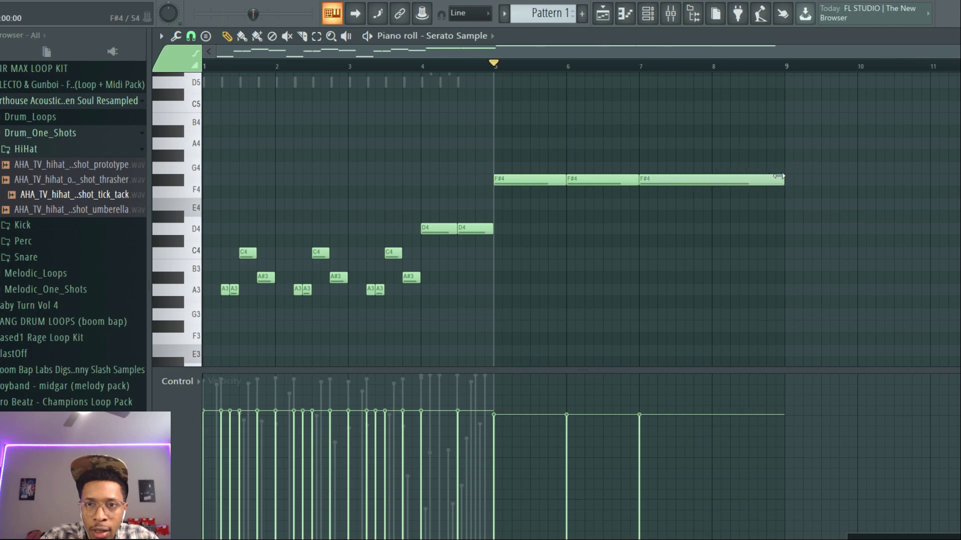
key(space)
Step: Open Serato Sample to examine where the F#4 slice sits in the loop, and play the pattern again from the piano roll
key(F6)
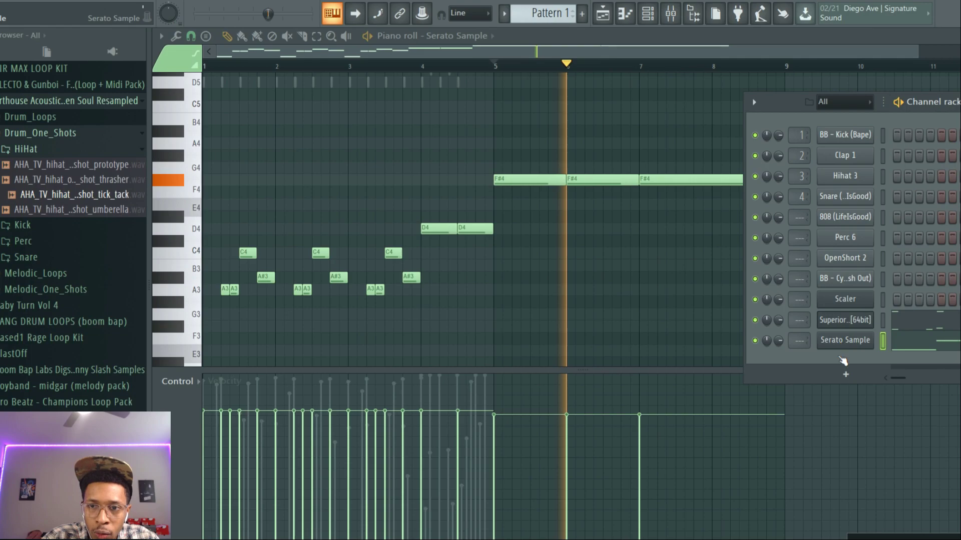
click(844, 345)
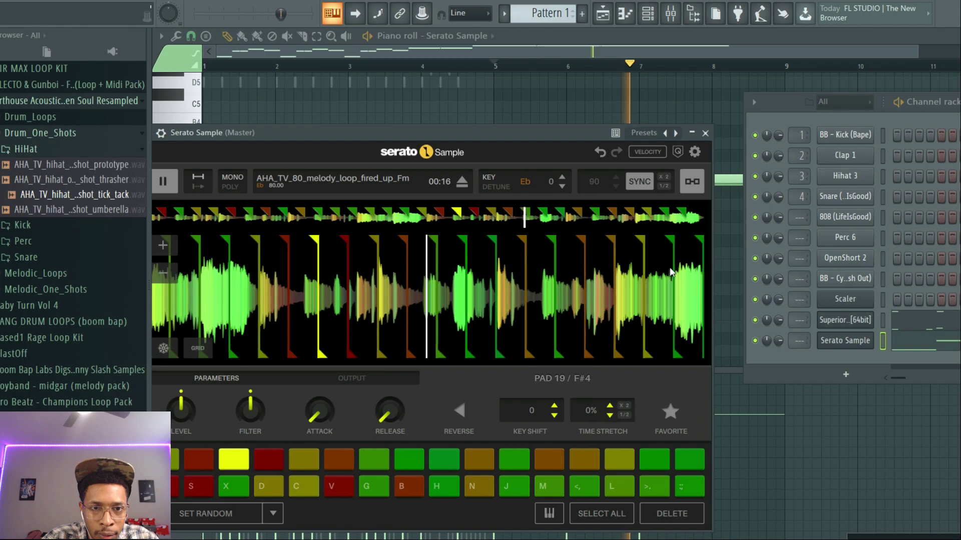
key(space)
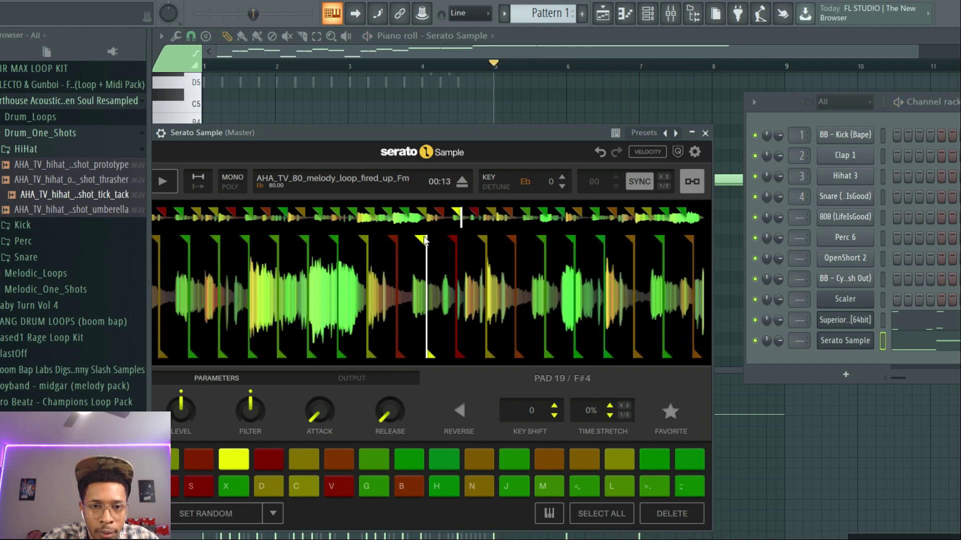
key(space)
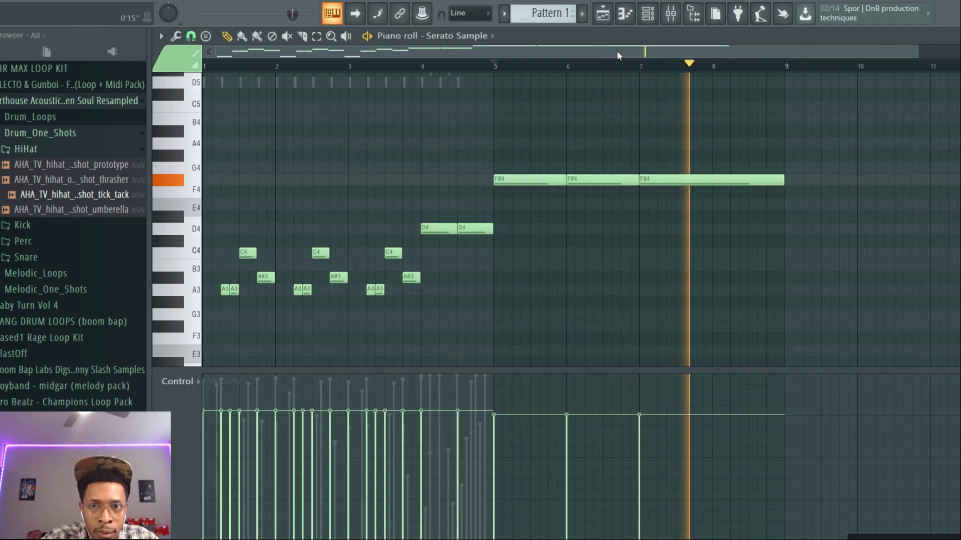
click(616, 50)
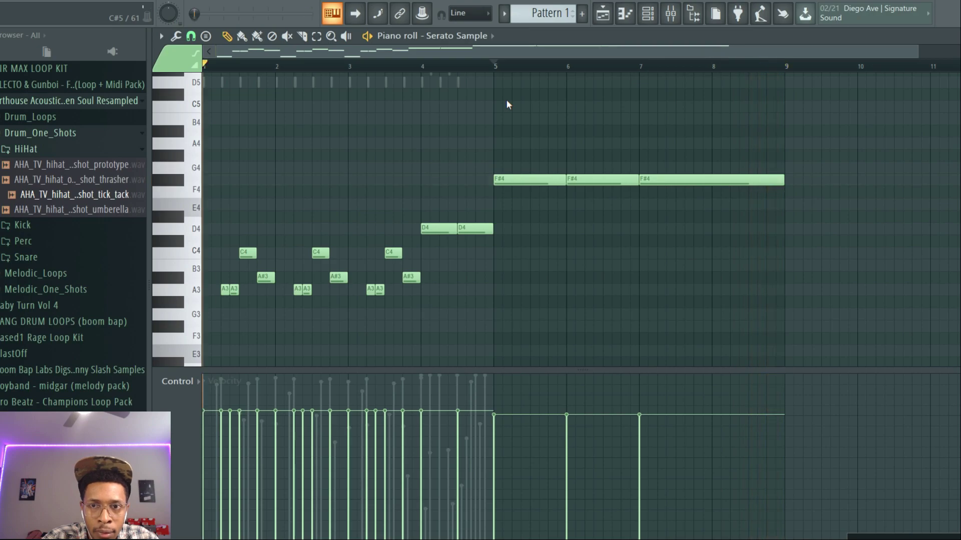
key(space)
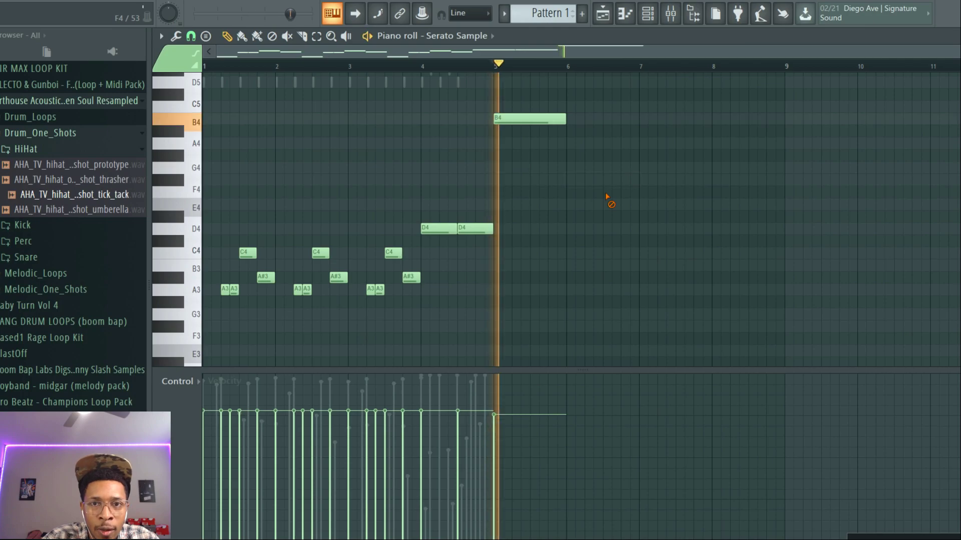
Step: Continue the B4 notes through bar 8, with one-bar notes in bars 6 and 7 and two half-bar notes in bar 8
click(570, 120)
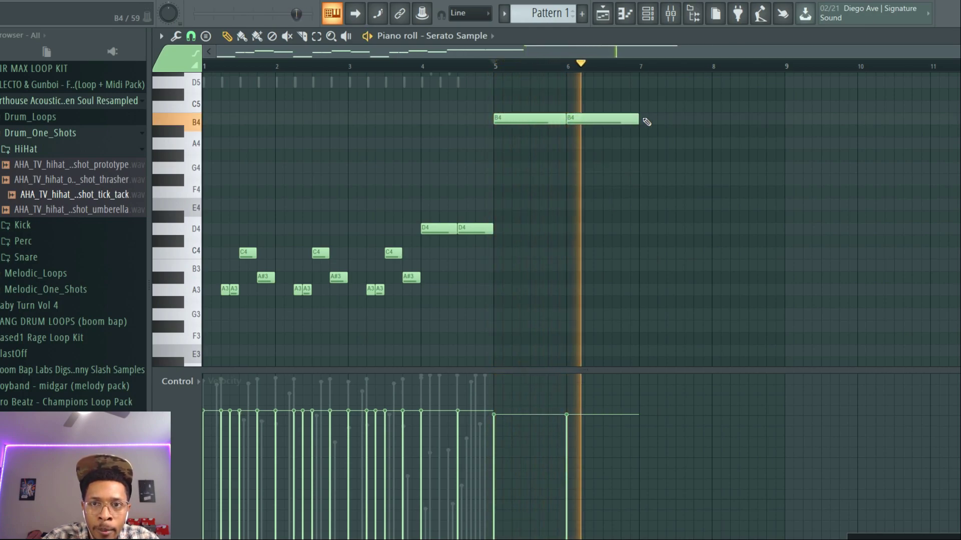
click(643, 120)
drag(709, 120, 785, 116)
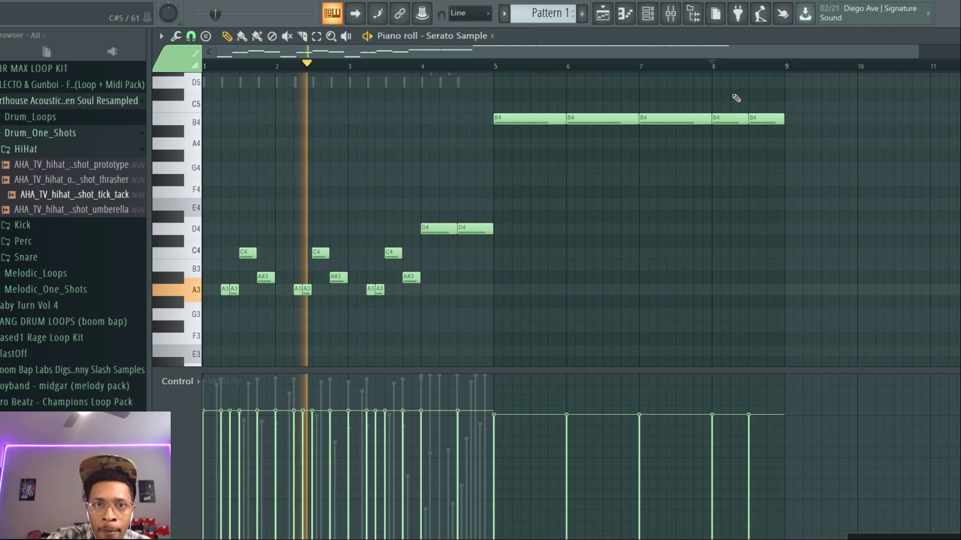
Step: Switch to Superior Drummer 3's piano roll and duplicate all C3 notes from bars 1 to 4 into bars 5 to 8
click(480, 36)
click(479, 170)
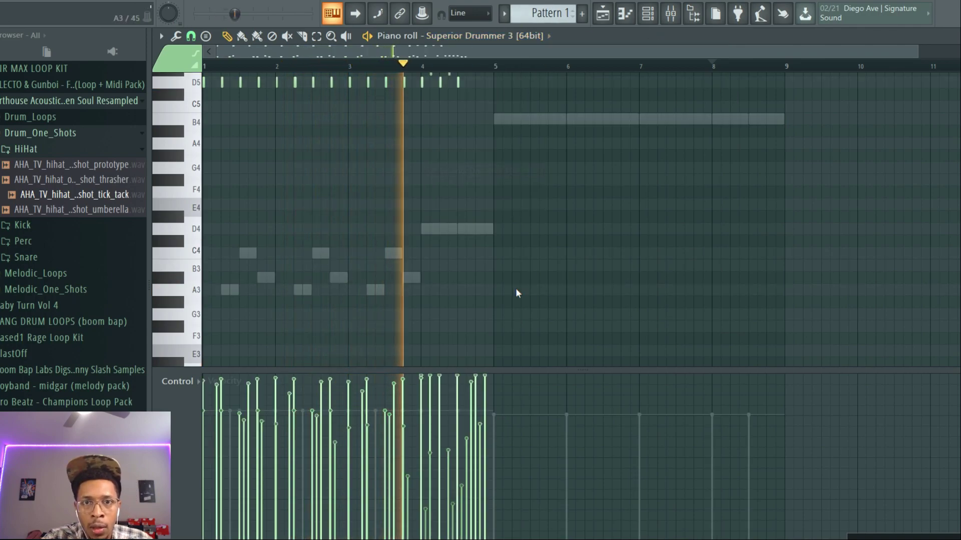
drag(528, 124, 202, 110)
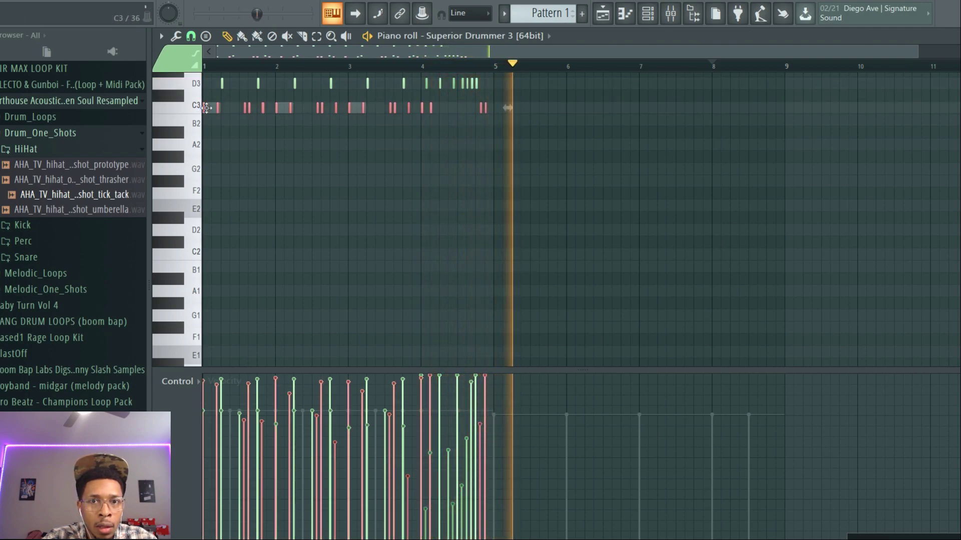
key(ctrl+b)
drag(501, 115, 492, 114)
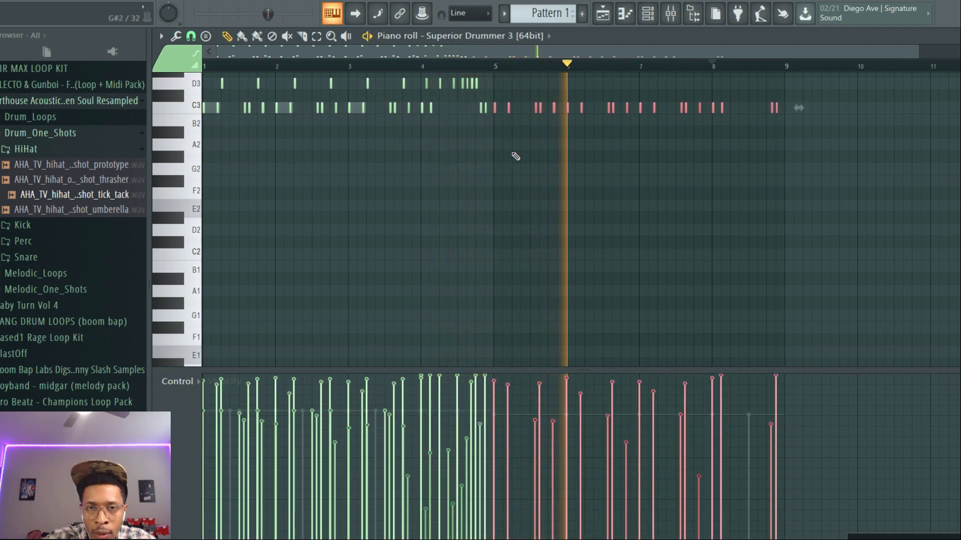
scroll(515, 157, up, 6)
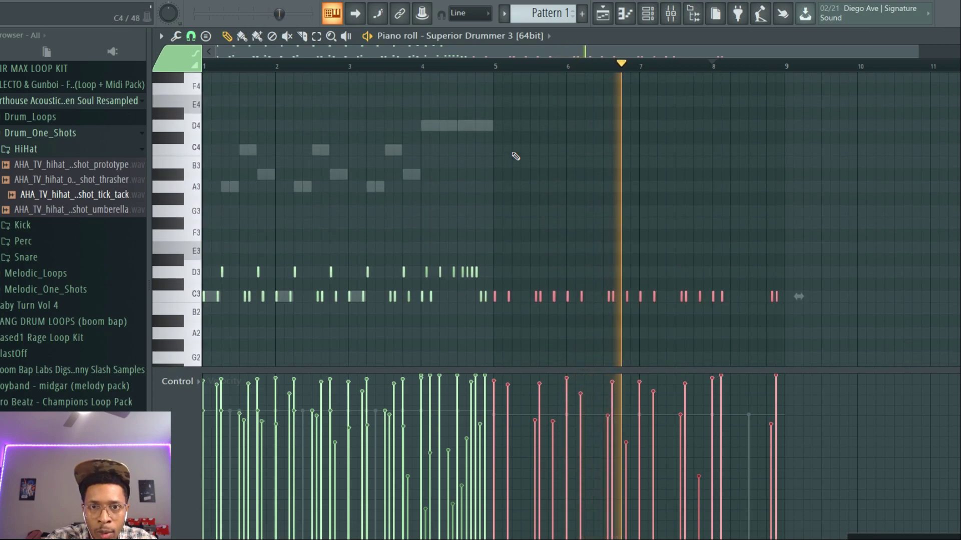
Step: Check the channel rack and play the pattern from bar 1 to hear the extended C3 drum notes with the sample chops
key(F6)
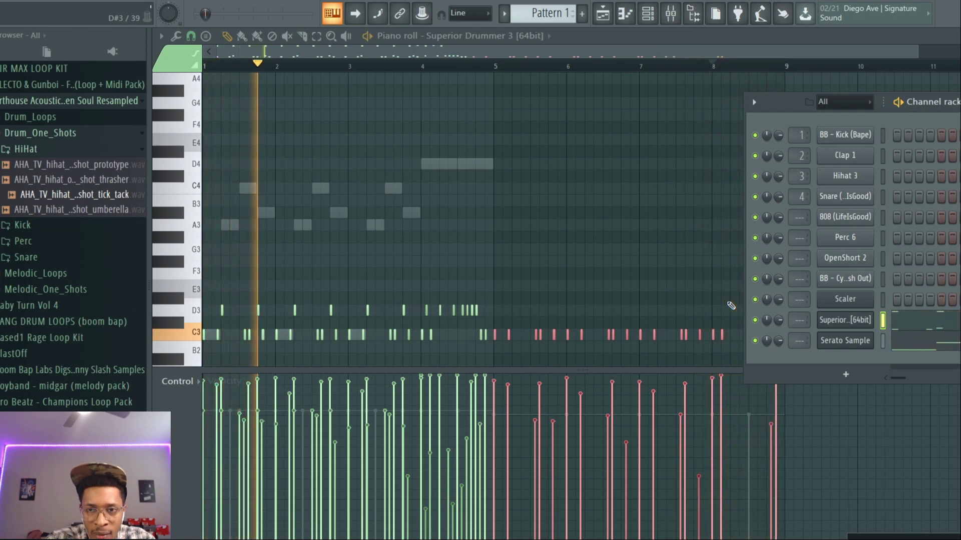
key(space)
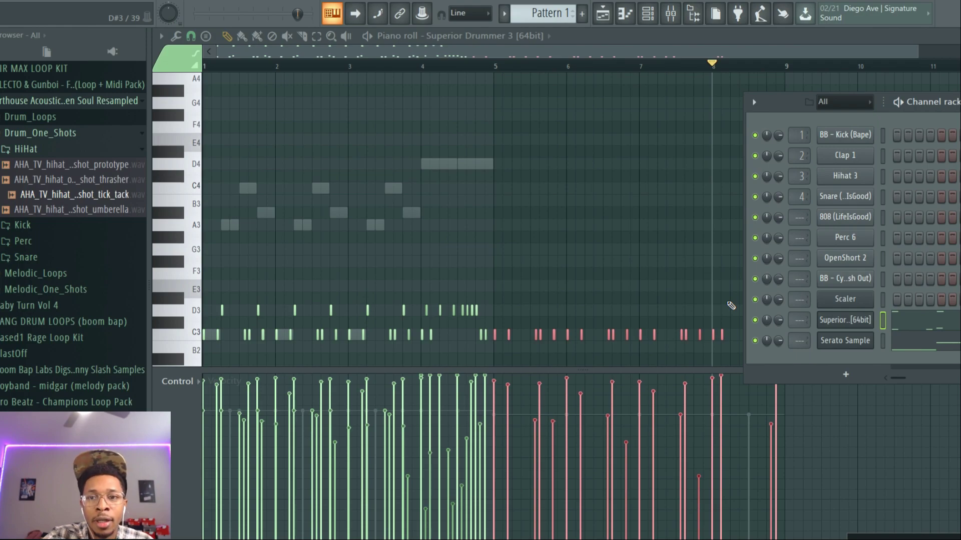
click(718, 64)
key(space)
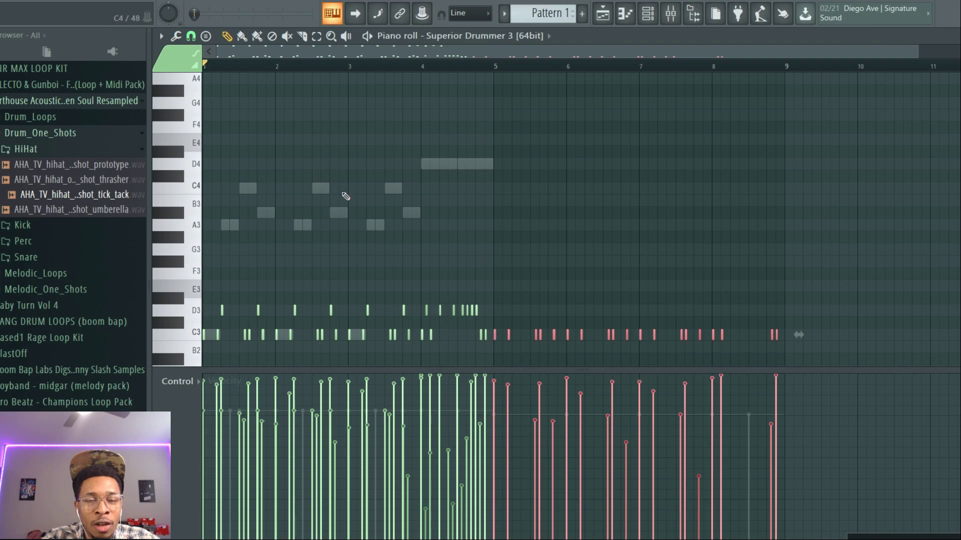
key(space)
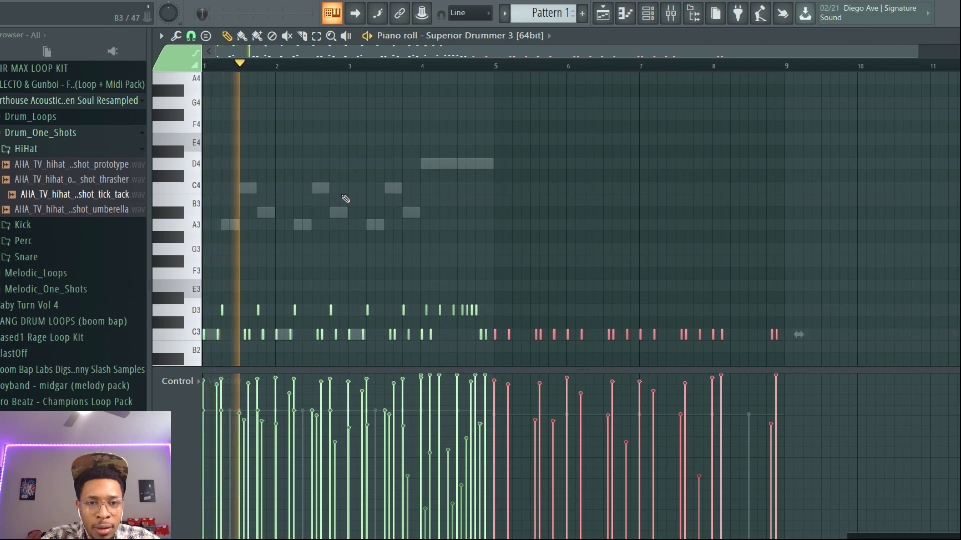
key(space)
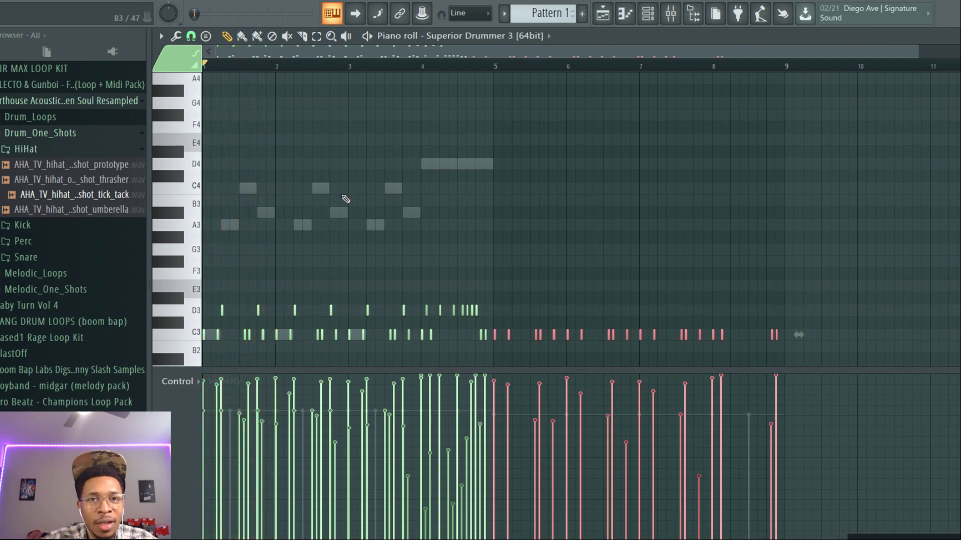